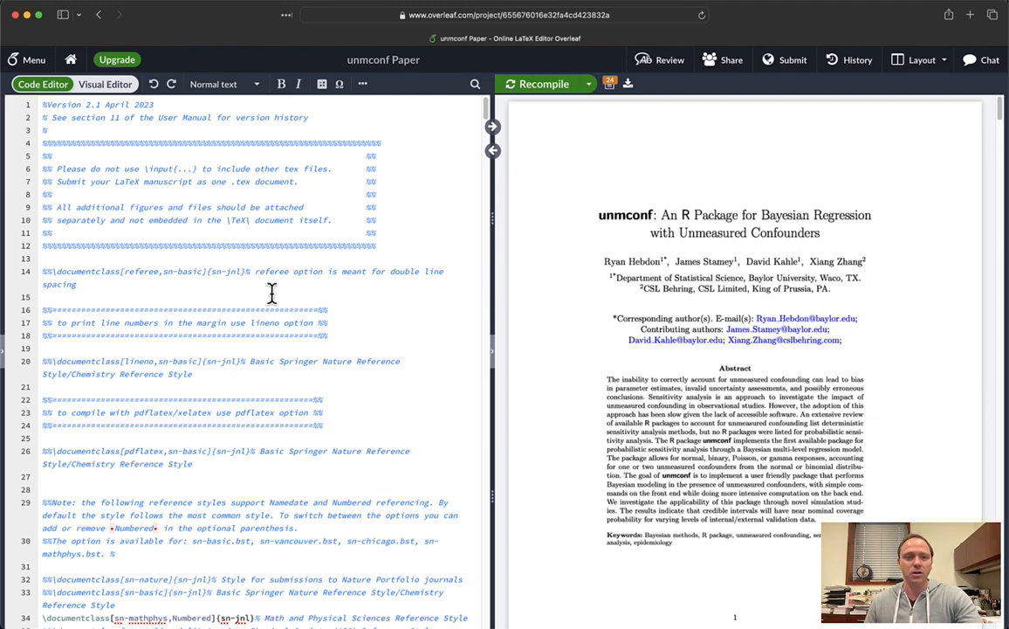
- Widen the LaTeX source pane, then scroll down the PDF preview and back to the top
{"action": "left_click_drag", "start_coordinate": [492, 252], "coordinate": [514, 237]}
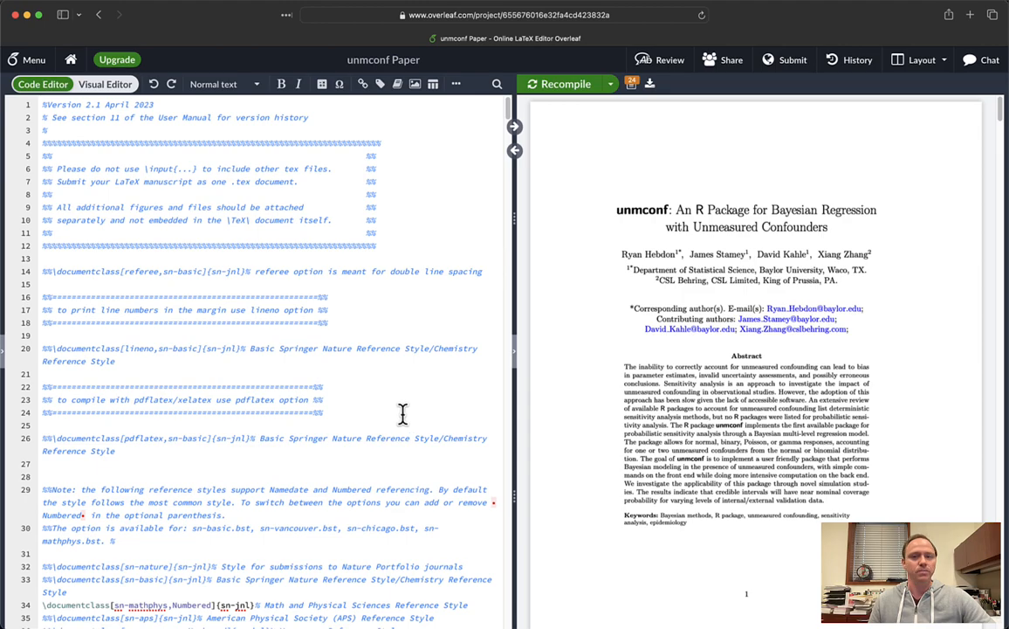
{"action": "scroll", "coordinate": [773, 482], "scroll_direction": "down", "scroll_amount": 10}
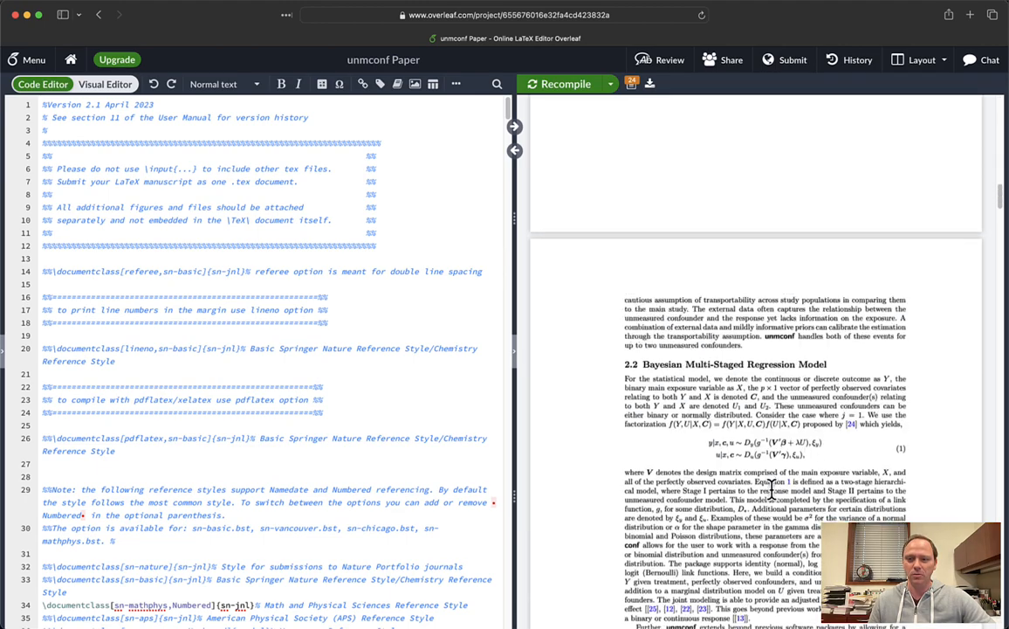
{"action": "scroll", "coordinate": [772, 489], "scroll_direction": "down", "scroll_amount": 15}
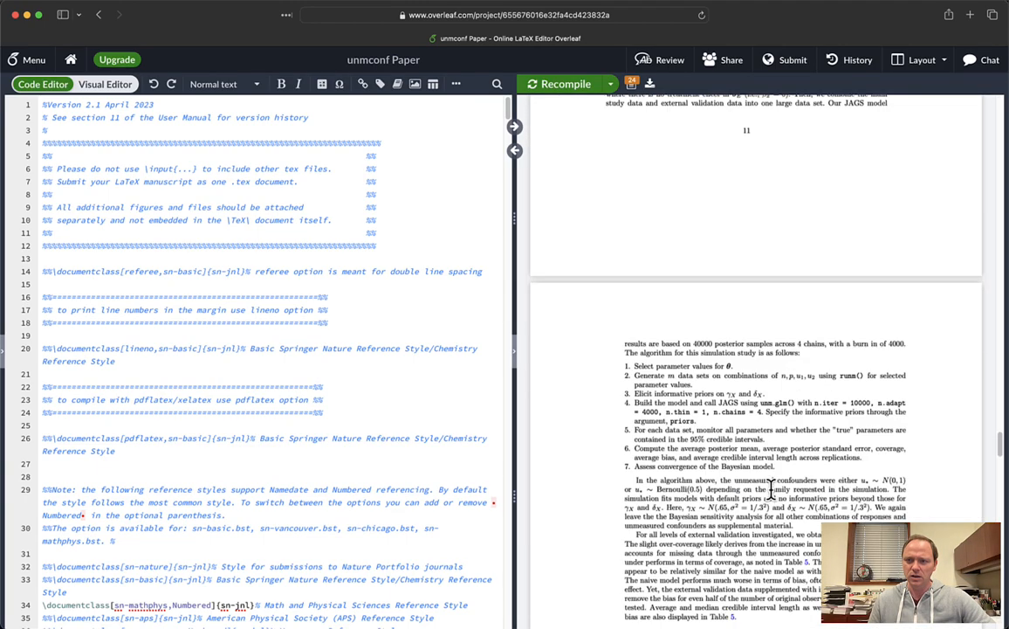
{"action": "scroll", "coordinate": [772, 489], "scroll_direction": "down", "scroll_amount": 15}
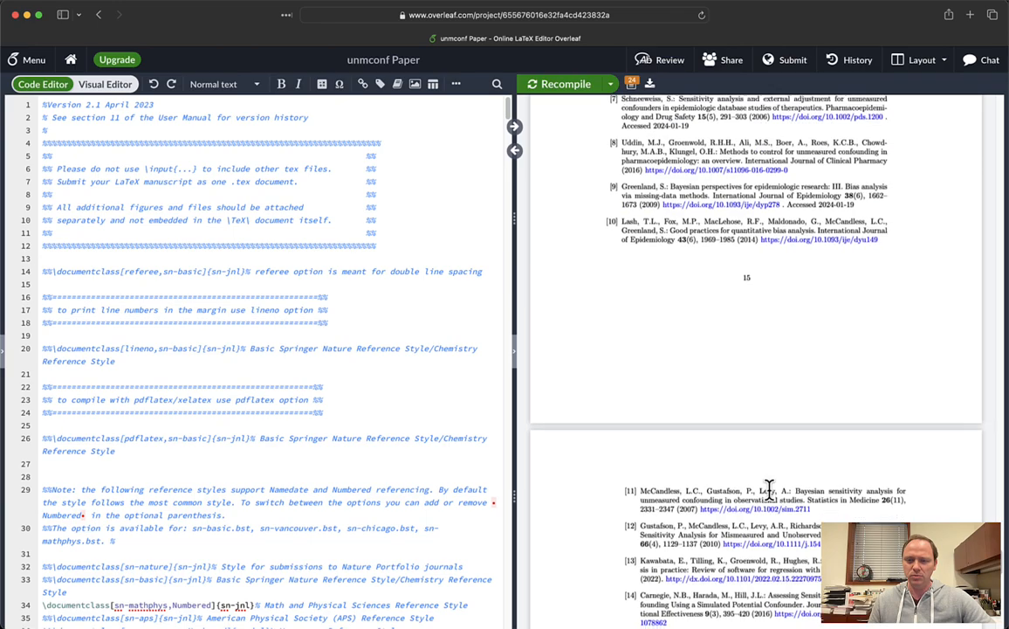
{"action": "scroll", "coordinate": [769, 489], "scroll_direction": "down", "scroll_amount": 5}
{"action": "scroll", "coordinate": [770, 490], "scroll_direction": "up", "scroll_amount": 20}
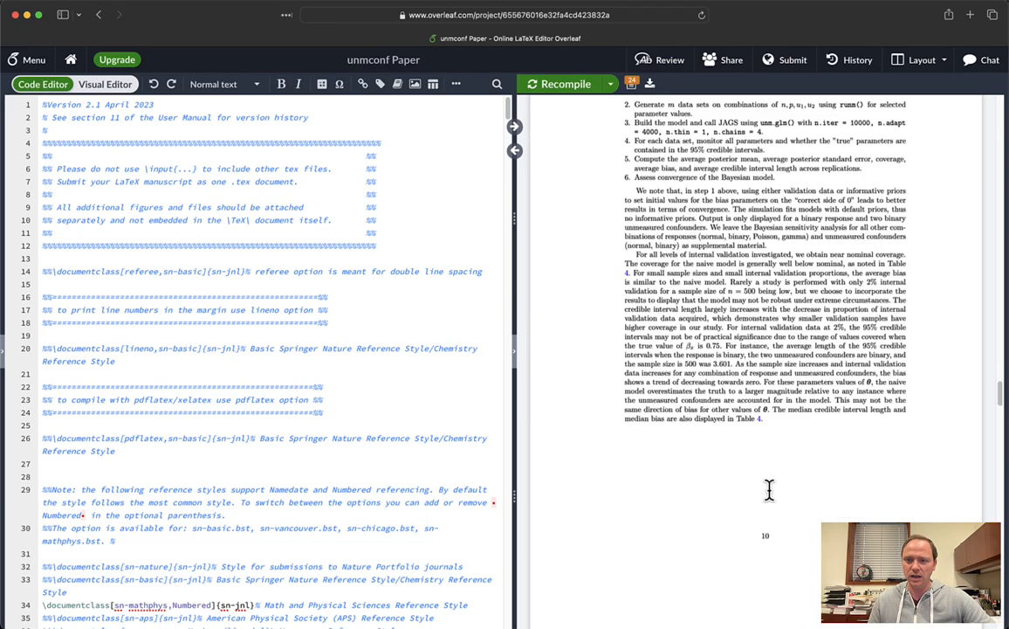
{"action": "scroll", "coordinate": [769, 488], "scroll_direction": "up", "scroll_amount": 20}
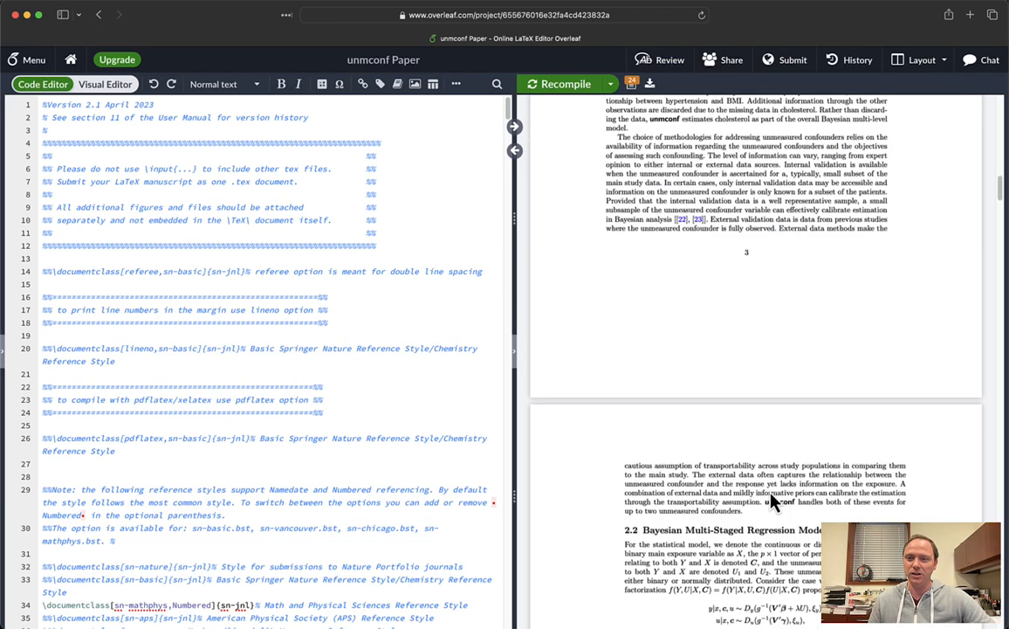
{"action": "scroll", "coordinate": [769, 493], "scroll_direction": "up", "scroll_amount": 15}
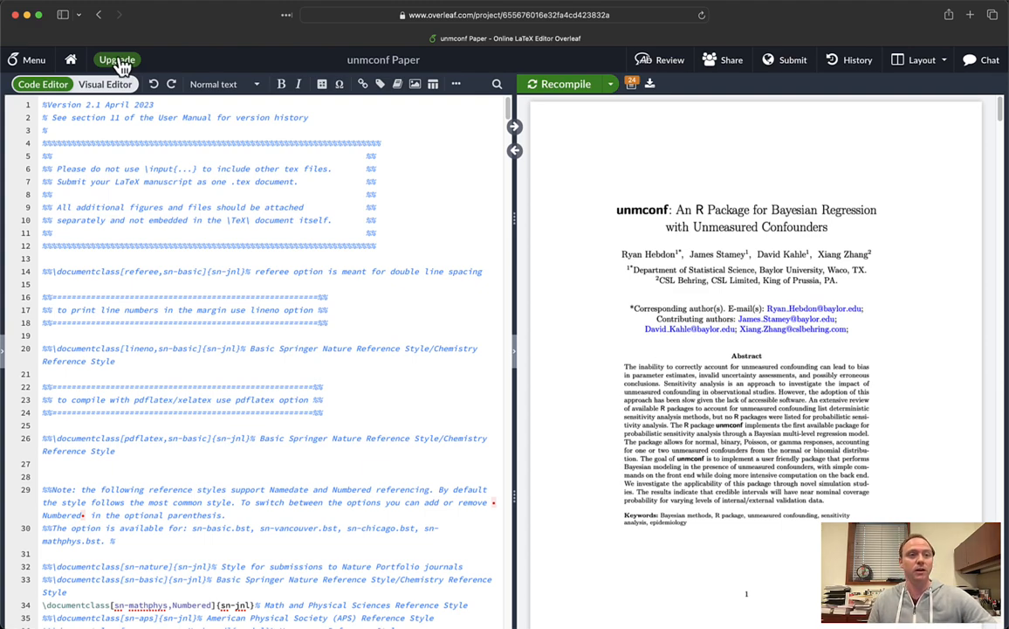
- Open the Overleaf project menu and keep pdfLaTeX as the compiler
{"action": "left_click", "coordinate": [33, 63]}
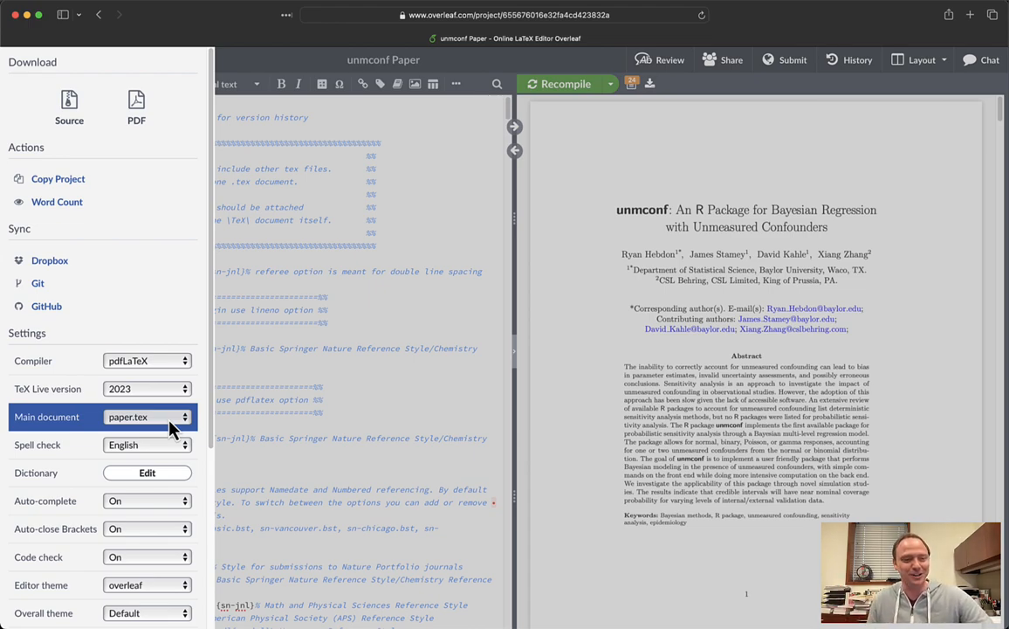
{"action": "left_click", "coordinate": [186, 365]}
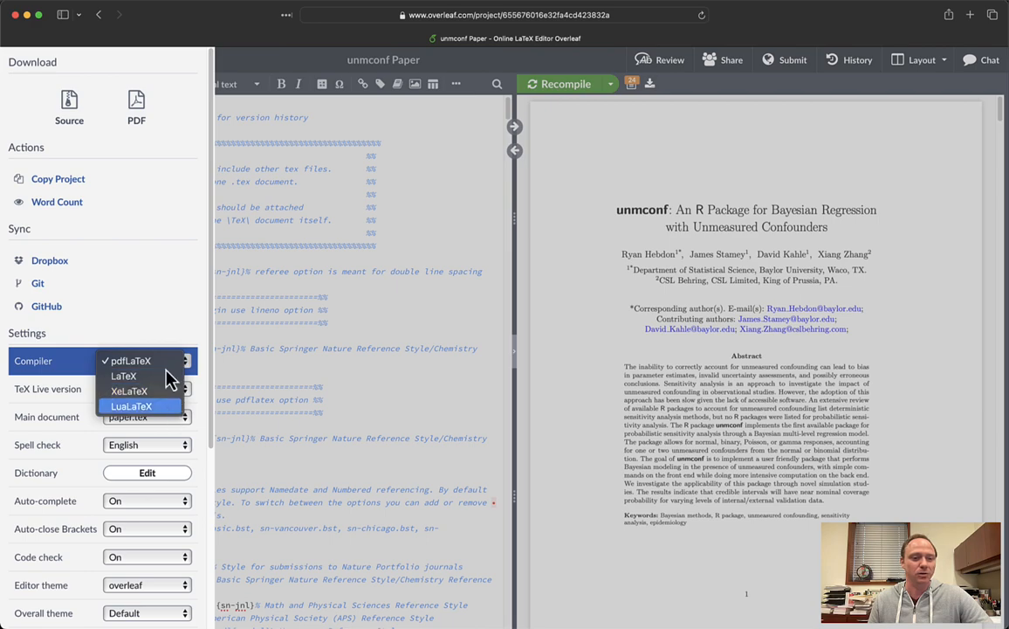
{"action": "left_click", "coordinate": [162, 330]}
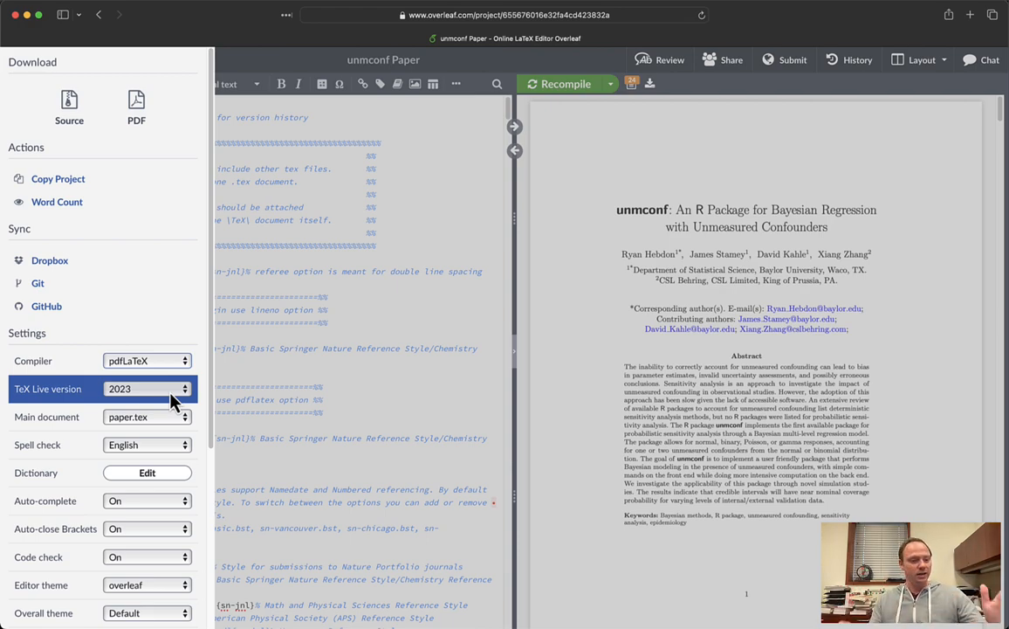
{"action": "scroll", "coordinate": [172, 399], "scroll_direction": "down", "scroll_amount": 5}
{"action": "scroll", "coordinate": [172, 399], "scroll_direction": "up", "scroll_amount": 5}
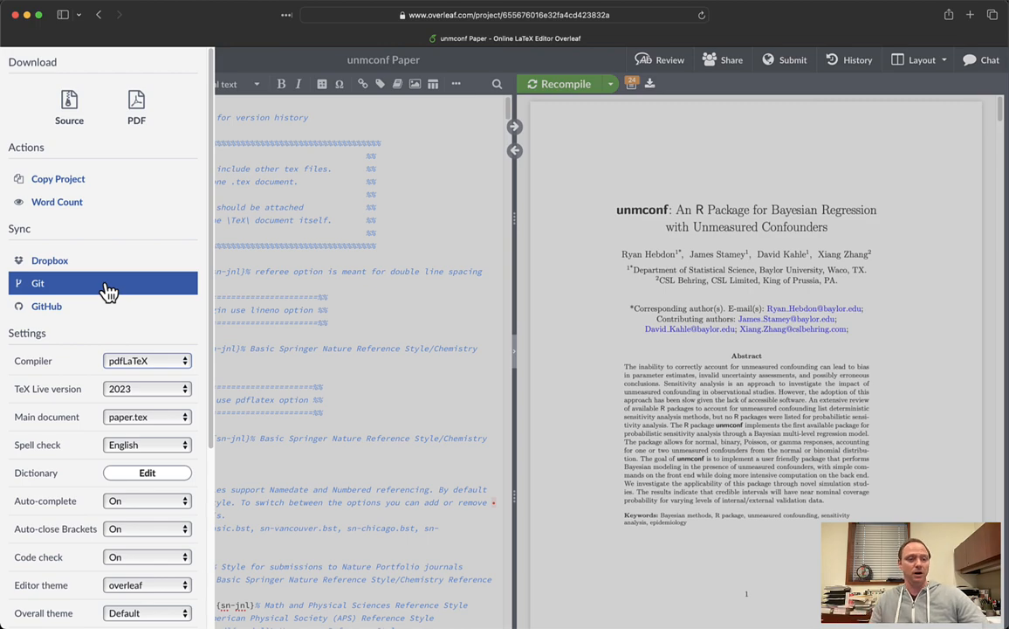
- Show the Clone with Git dialog and copy the project's git clone command
{"action": "left_click", "coordinate": [108, 291]}
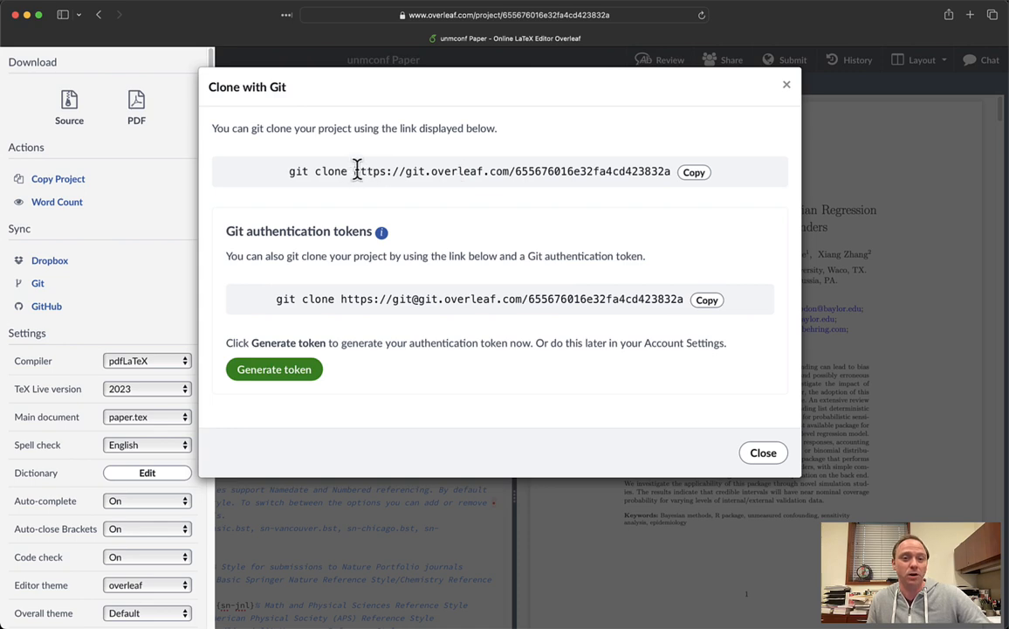
{"action": "mouse_move", "coordinate": [352, 171]}
{"action": "left_mouse_down"}
{"action": "mouse_move", "coordinate": [676, 169]}
{"action": "mouse_move", "coordinate": [667, 171]}
{"action": "left_mouse_up"}
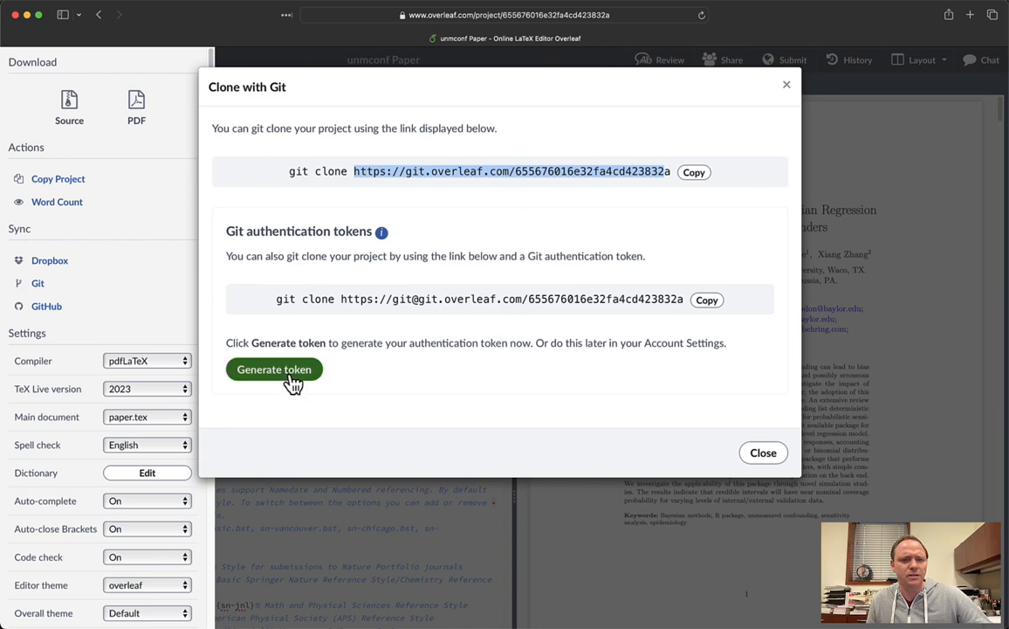
{"action": "left_click", "coordinate": [410, 210]}
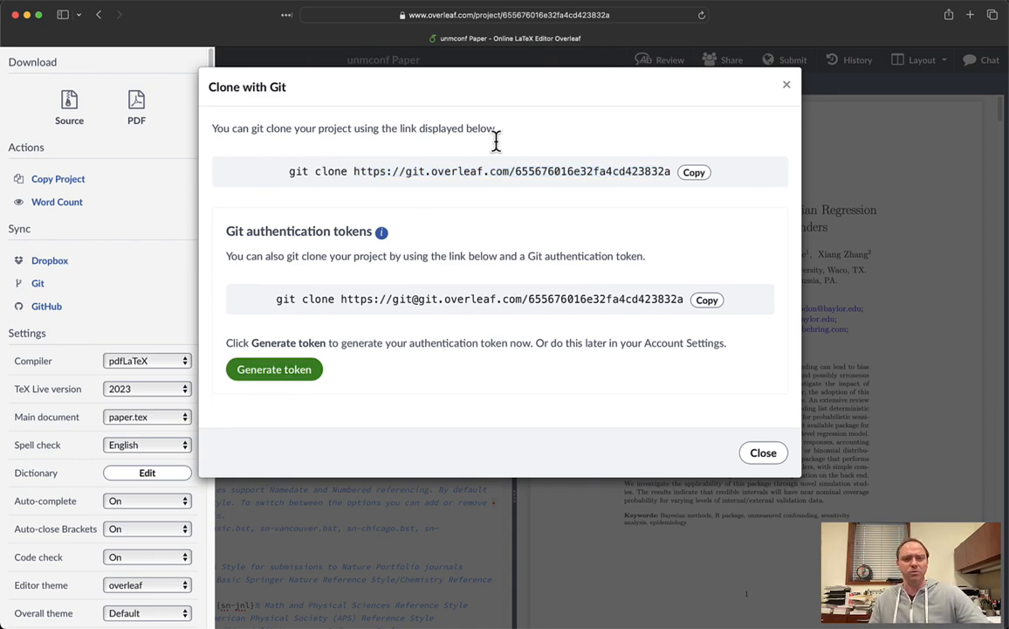
{"action": "left_click", "coordinate": [694, 173]}
- Switch from Overleaf over to RStudio
{"action": "key", "text": "super+Tab"}
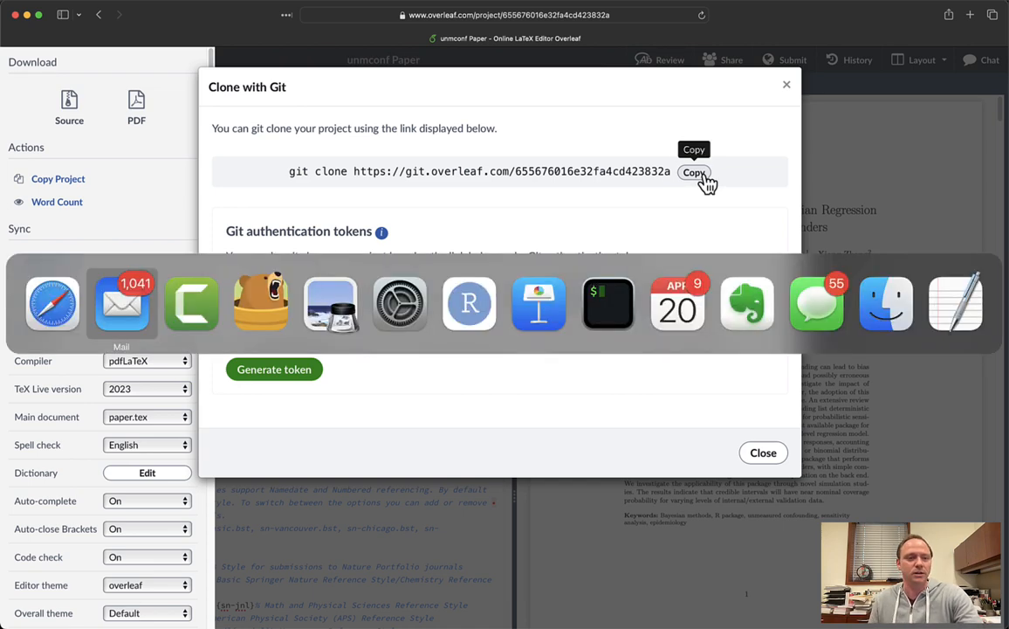
{"action": "key", "text": "super+Tab"}
{"action": "key", "text": "super+Tab"}
{"action": "key", "text": "super+Tab"}
{"action": "key", "text": "super+Tab"}
{"action": "key", "text": "super+Tab"}
{"action": "key", "text": "super+Tab"}
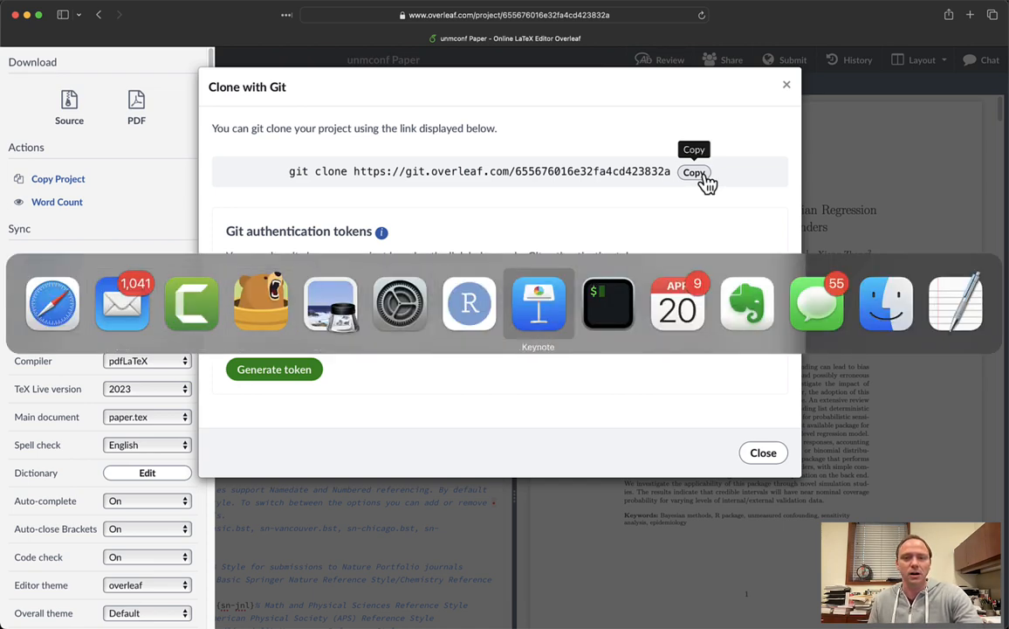
{"action": "key", "text": "super+shift+Tab"}
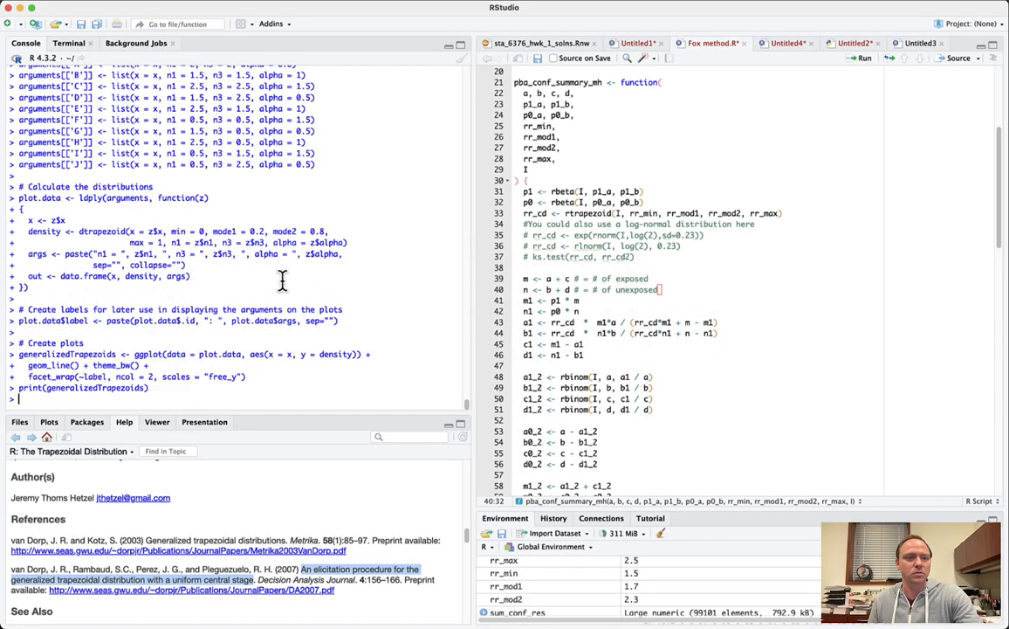
- Start File > New Project, discarding the unsaved script changes
{"action": "left_click", "coordinate": [81, 1]}
{"action": "left_click", "coordinate": [85, 25]}
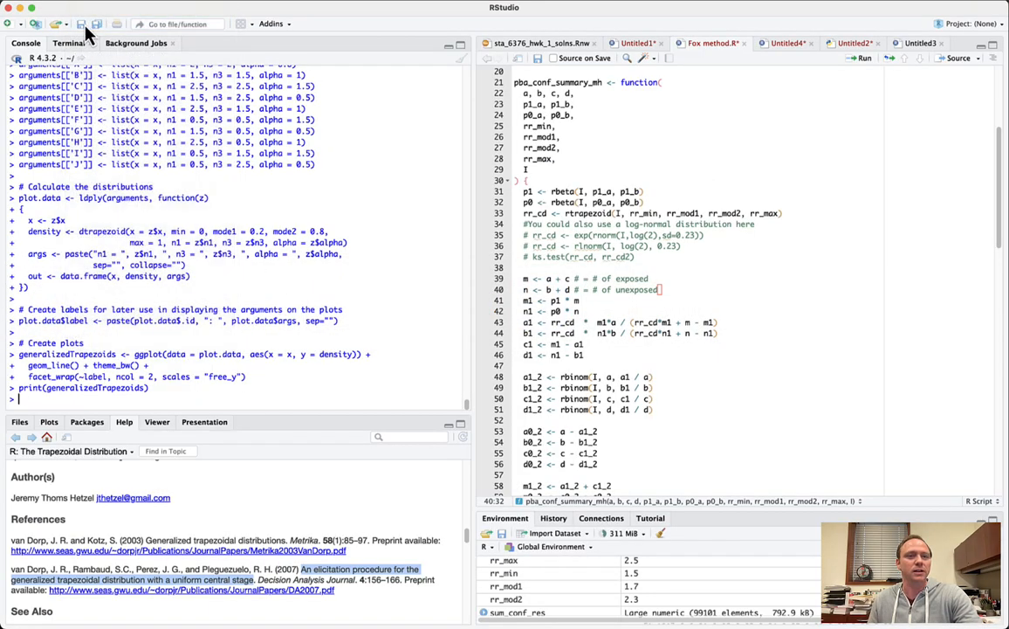
{"action": "left_click", "coordinate": [521, 369]}
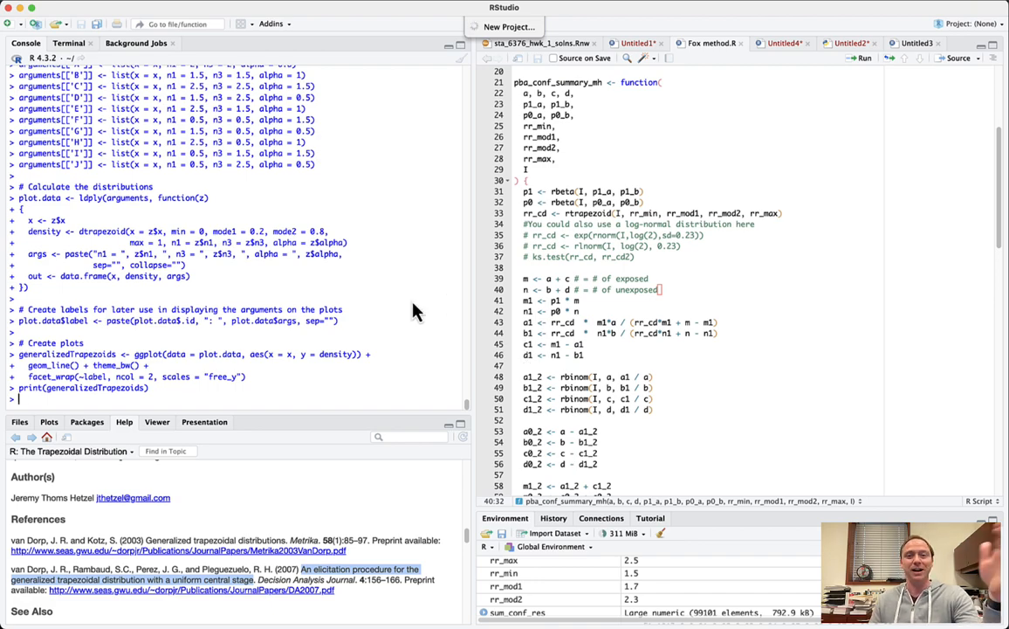
- Choose Version Control > Git and paste the Overleaf clone command as the repository URL
{"action": "left_click", "coordinate": [467, 371]}
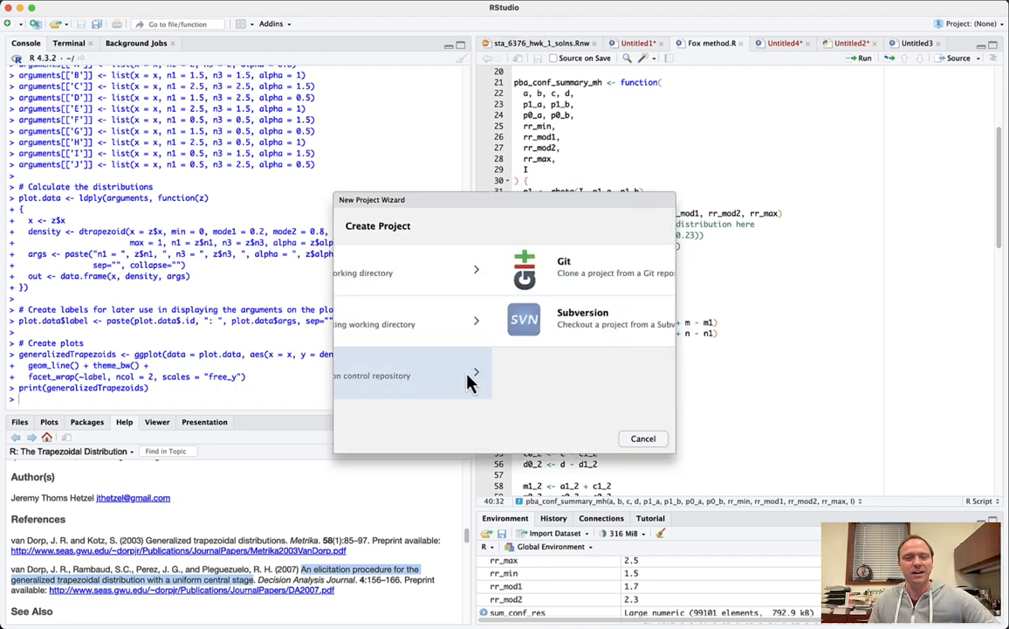
{"action": "left_click", "coordinate": [488, 273]}
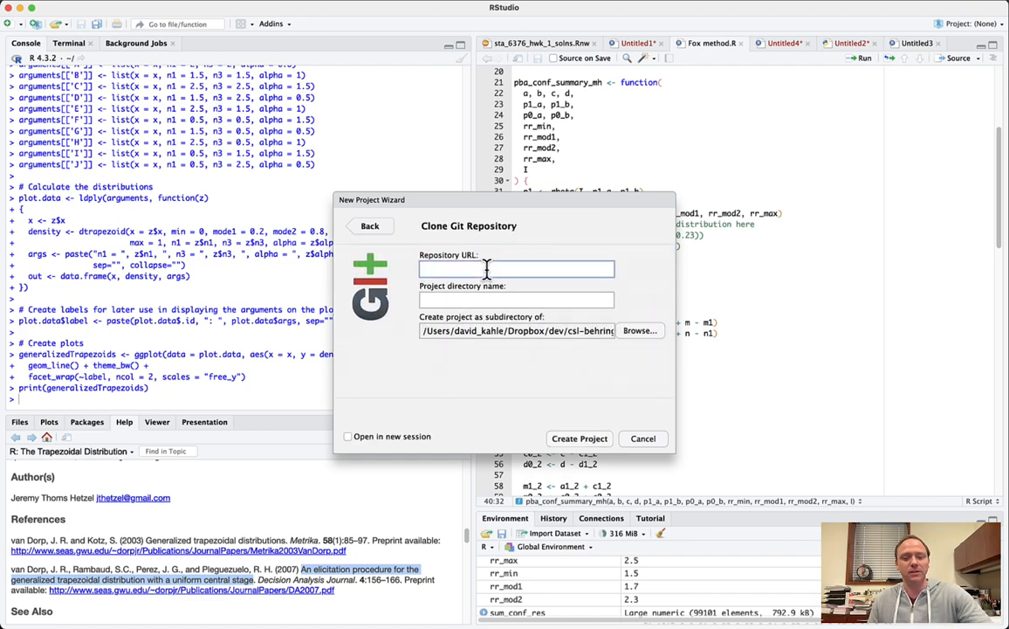
{"action": "key", "text": "super+v"}
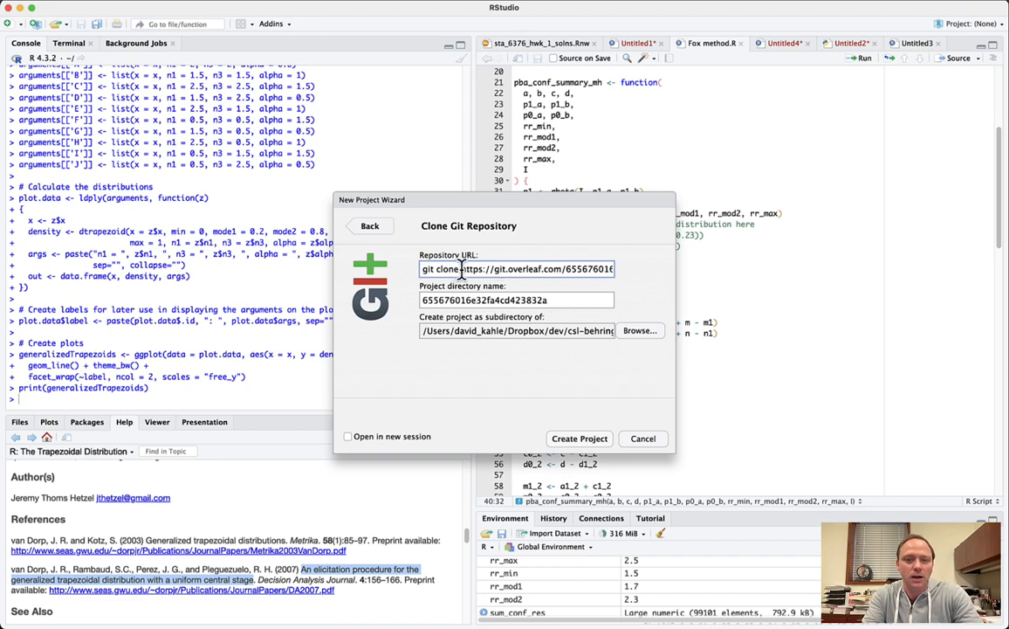
{"action": "key", "text": "Right"}
{"action": "key", "text": "Right"}
{"action": "key", "text": "Right"}
{"action": "key", "text": "Right"}
{"action": "key", "text": "Right"}
{"action": "key", "text": "Right"}
{"action": "key", "text": "Right"}
{"action": "key", "text": "Right"}
{"action": "key", "text": "shift+super+Left"}
{"action": "key", "text": "BackSpace"}
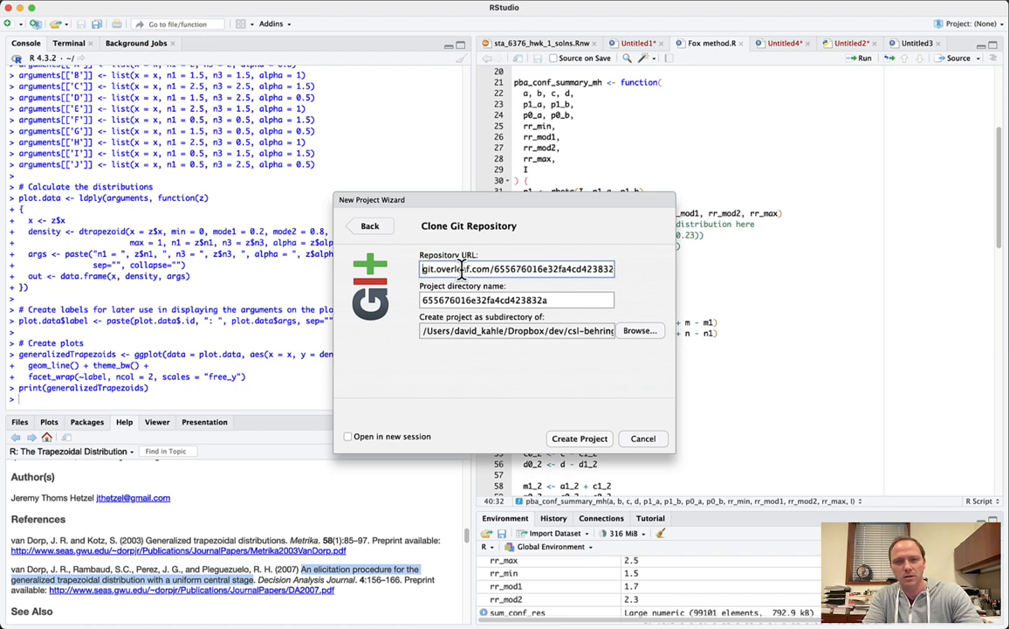
- Re-paste the clone command and strip the 'git clone' prefix, leaving only the Overleaf URL
{"action": "key", "text": "super+a"}
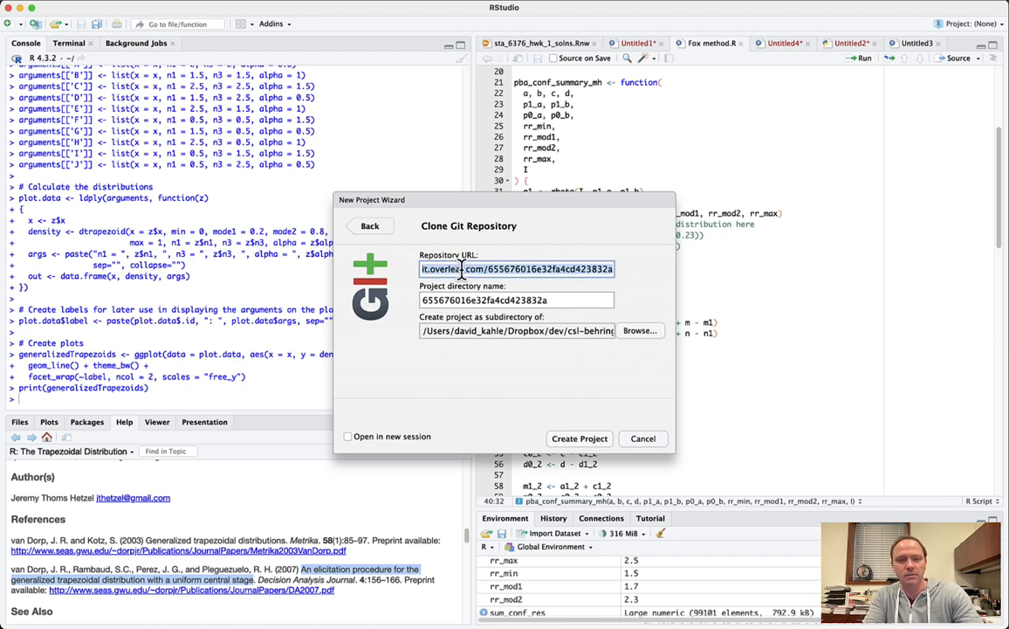
{"action": "key", "text": "super+v"}
{"action": "key", "text": "super+Left"}
{"action": "key", "text": "Right"}
{"action": "key", "text": "Right"}
{"action": "key", "text": "Right"}
{"action": "key", "text": "Right"}
{"action": "key", "text": "Right"}
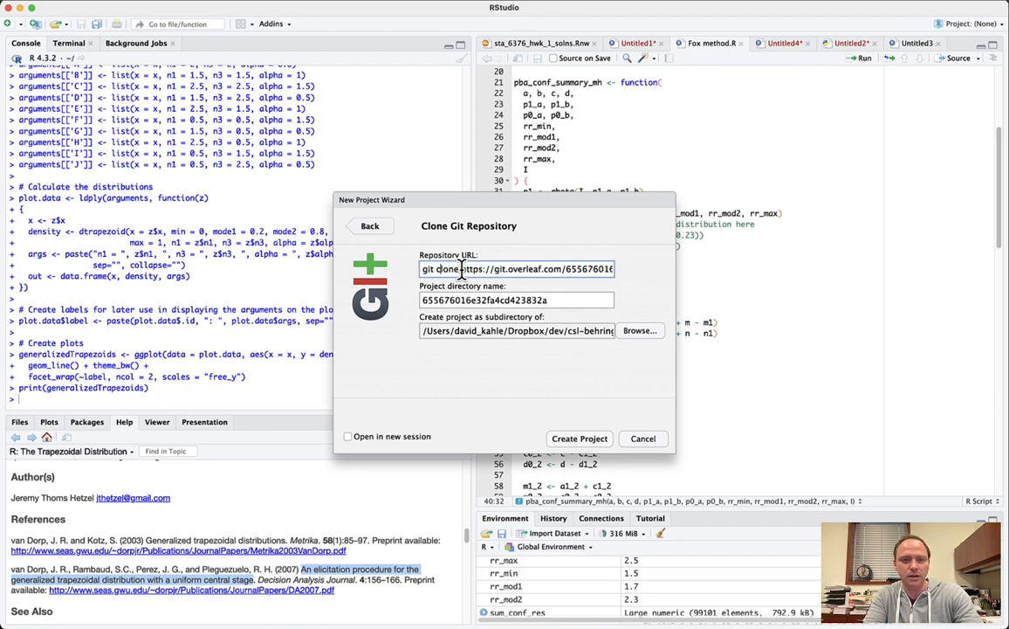
{"action": "key", "text": "shift+super+Left"}
{"action": "key", "text": "BackSpace"}
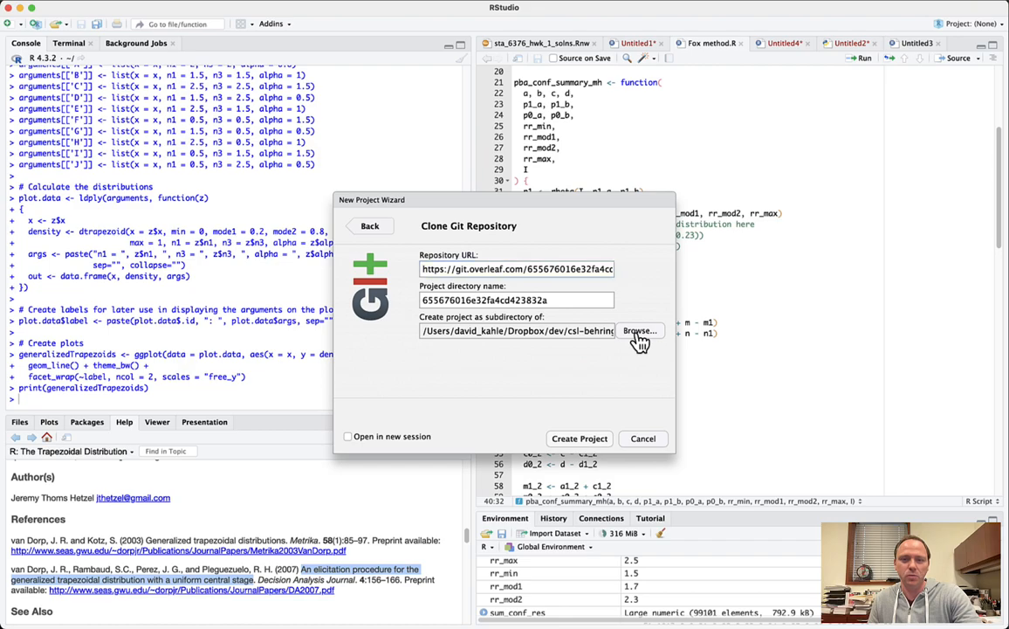
- Set csl-behring as the parent folder and start cloning the repository
{"action": "left_click", "coordinate": [637, 332]}
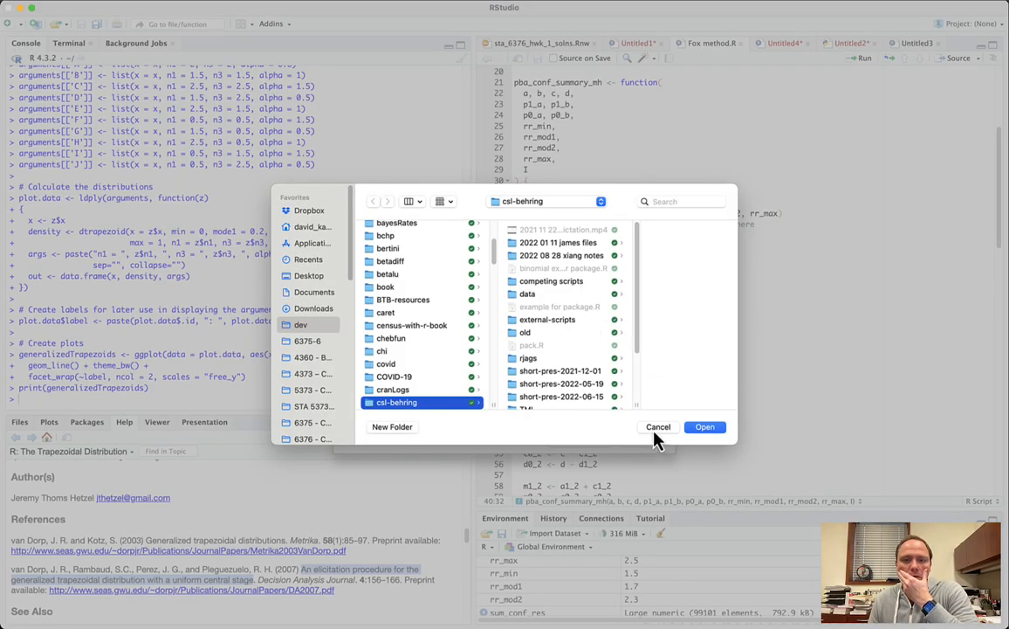
{"action": "left_click", "coordinate": [703, 428]}
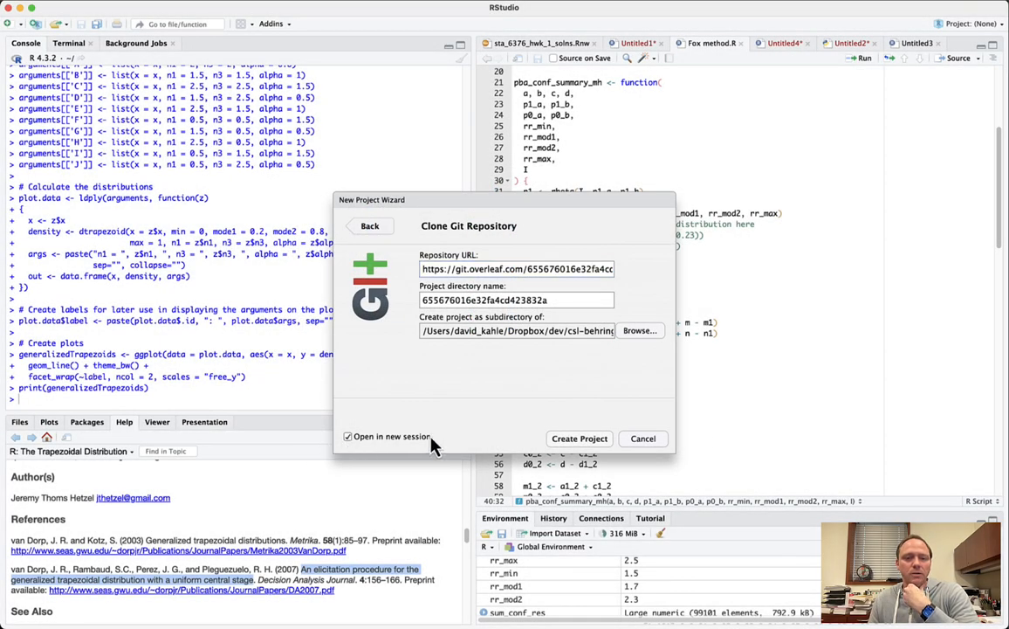
{"action": "left_click", "coordinate": [591, 442]}
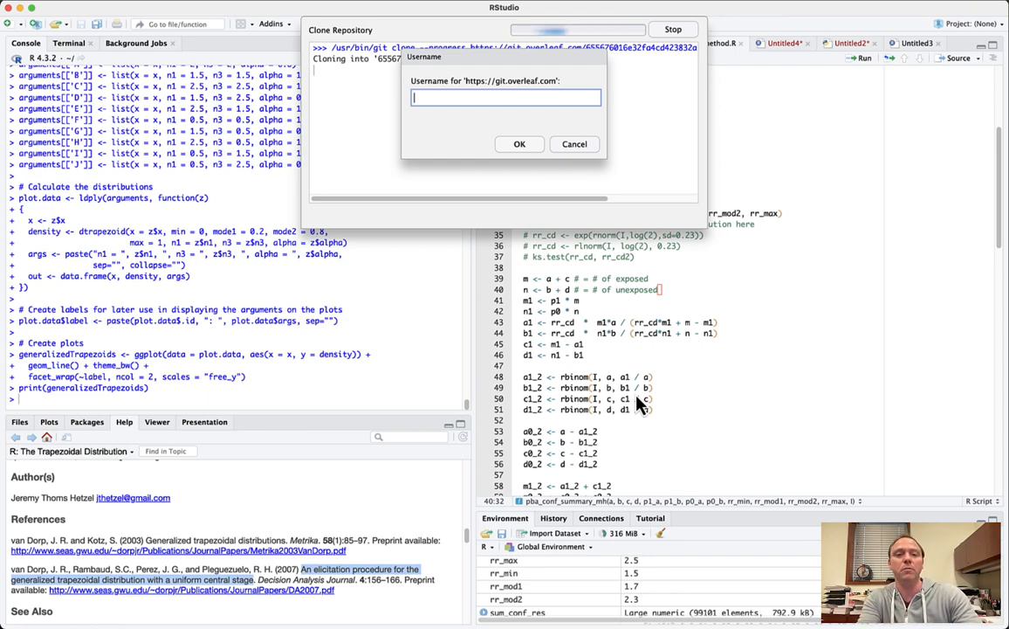
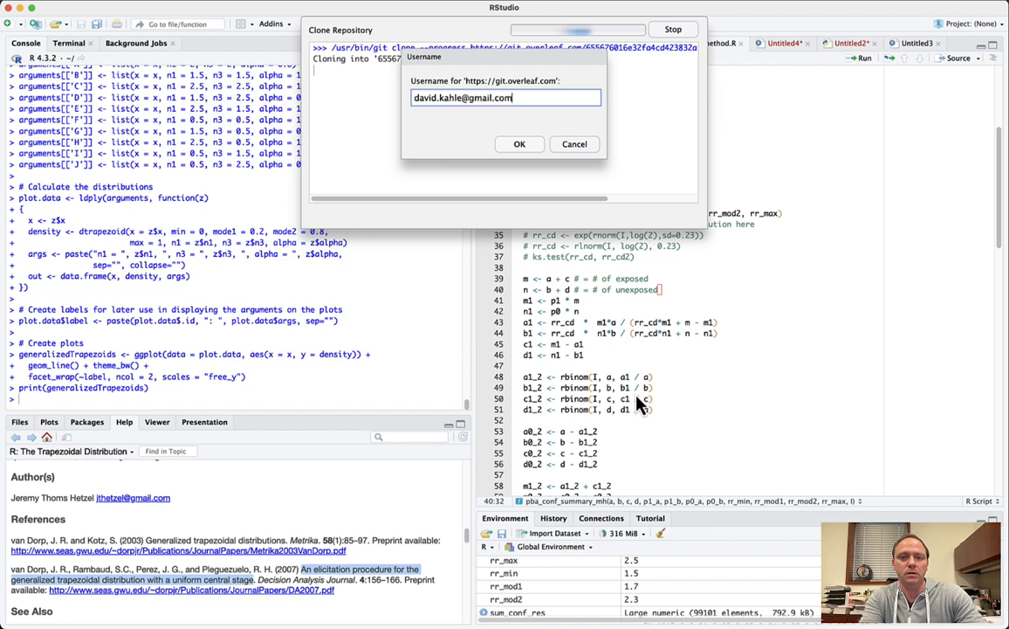
- Enter the Overleaf Git account e-mail as username, then look up the saved password
{"action": "key", "text": "Return"}
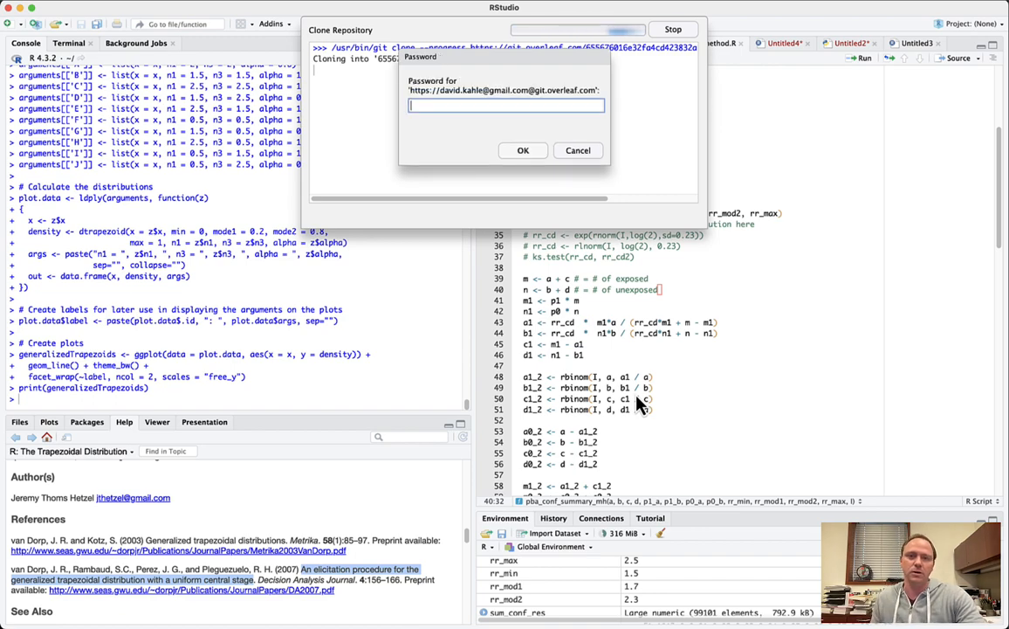
{"action": "key", "text": "super+space"}
{"action": "type", "text": "passwo"}
{"action": "key", "text": "Return"}
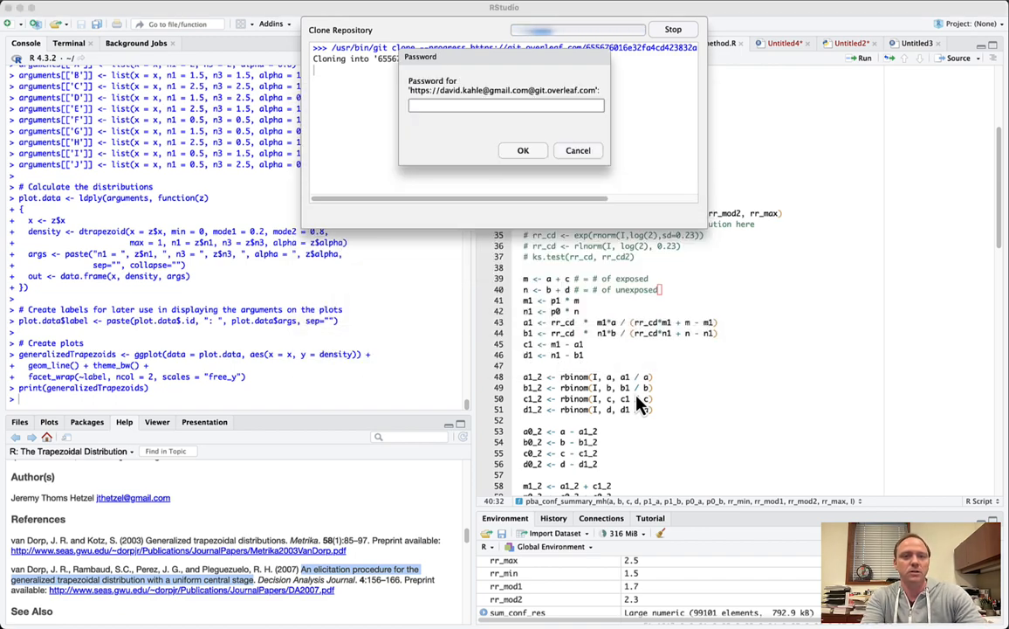
- Paste the Git account password into the prompt and submit it
{"action": "key", "text": "super+q"}
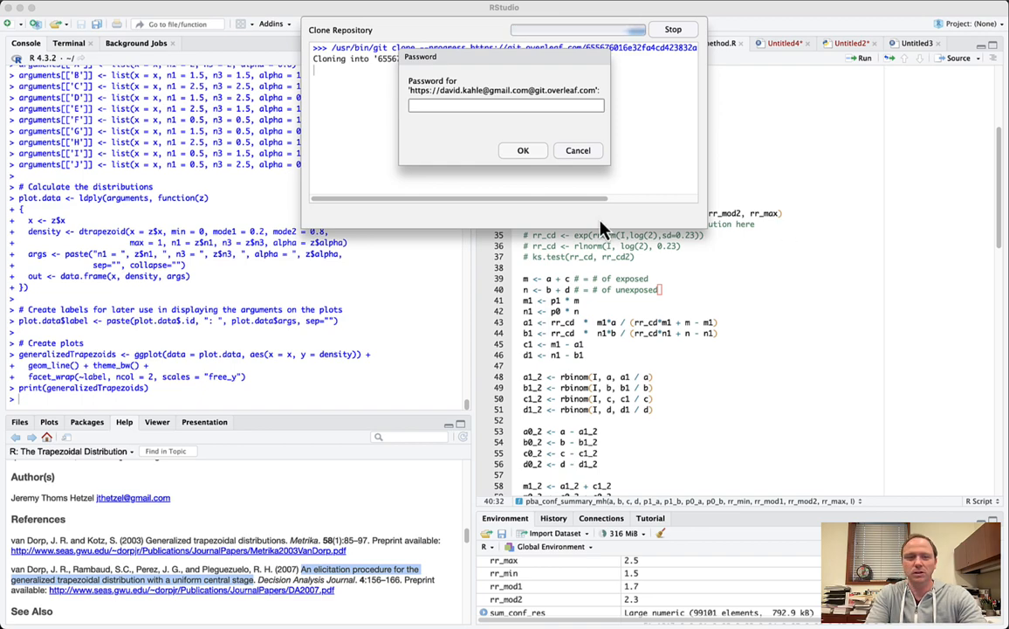
{"action": "key", "text": "super+v"}
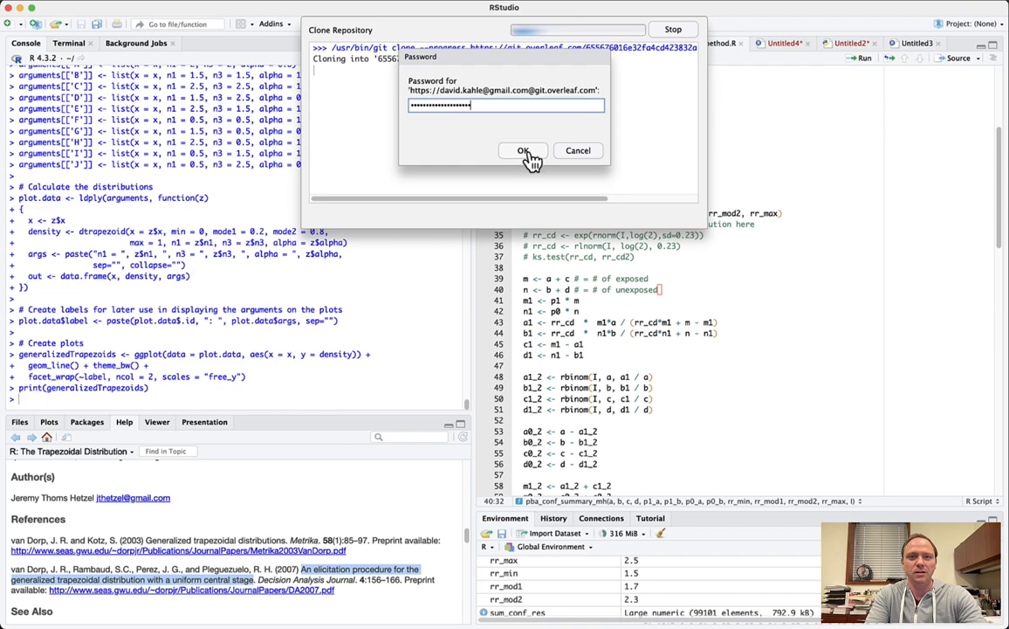
{"action": "left_click", "coordinate": [525, 151]}
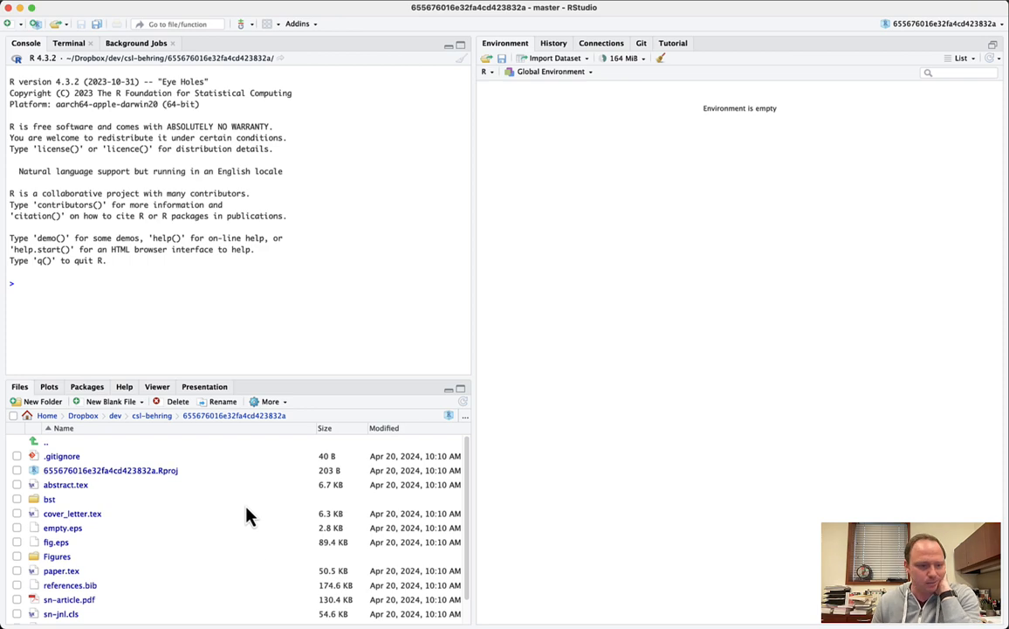
{"action": "scroll", "coordinate": [247, 515], "scroll_direction": "down", "scroll_amount": 2}
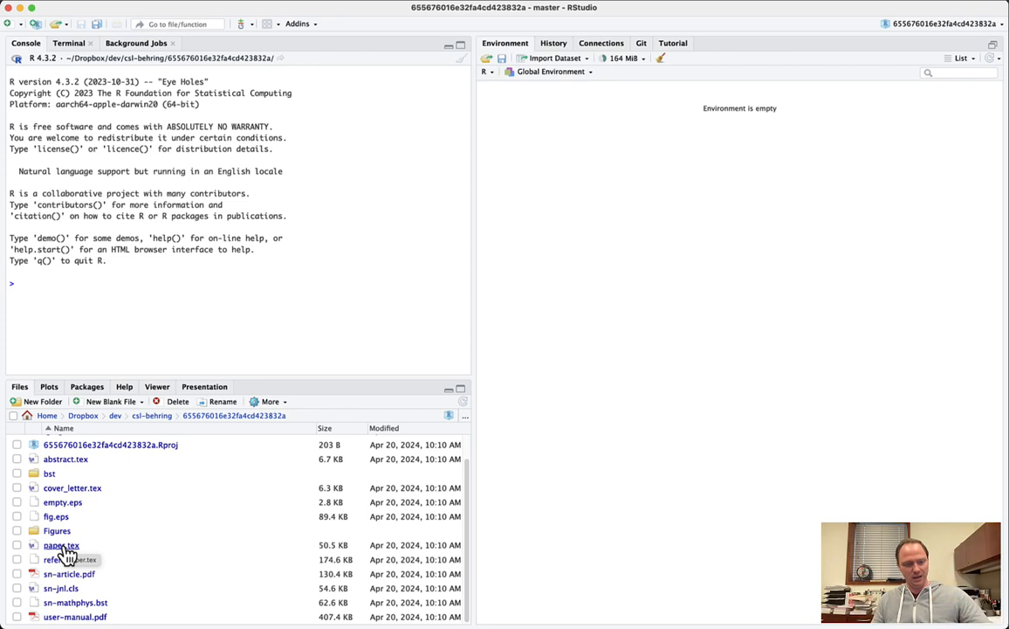
- Open paper.tex in a full-height editor and compile it to PDF
{"action": "left_click", "coordinate": [63, 546]}
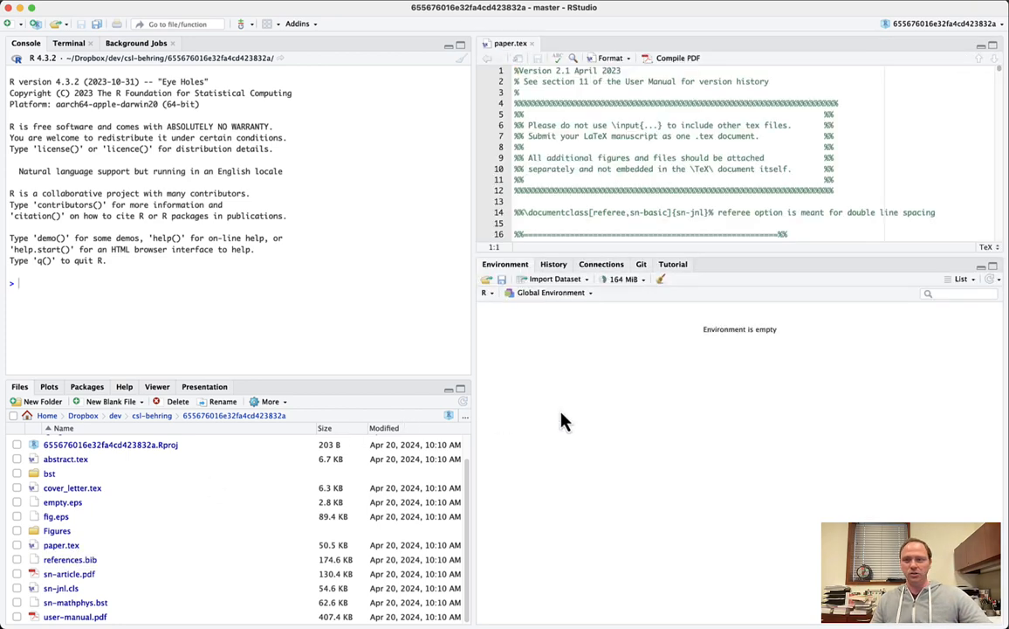
{"action": "left_click", "coordinate": [981, 267]}
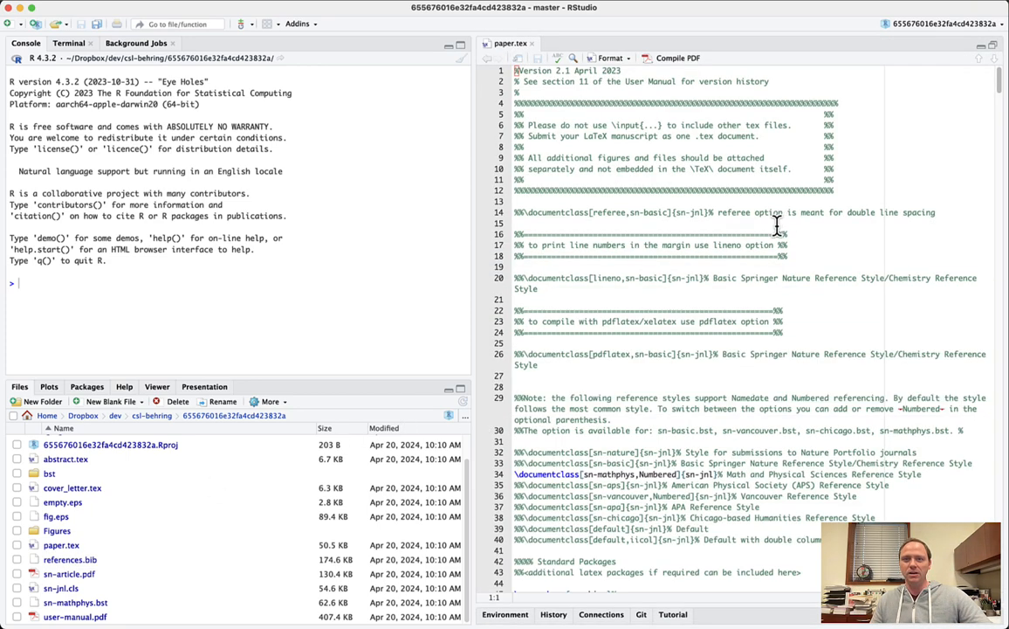
{"action": "left_click", "coordinate": [671, 61]}
{"action": "left_click", "coordinate": [692, 199]}
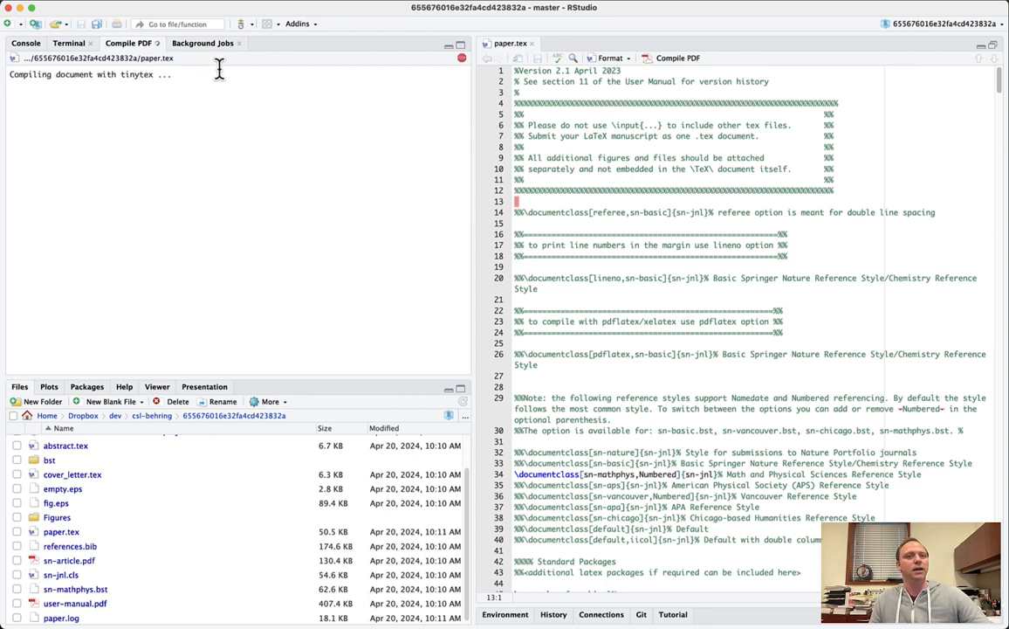
- Change the Sweave 'Typeset LaTeX into PDF using' setting in Project Options and apply it
{"action": "left_click", "coordinate": [364, 3]}
{"action": "left_click", "coordinate": [377, 175]}
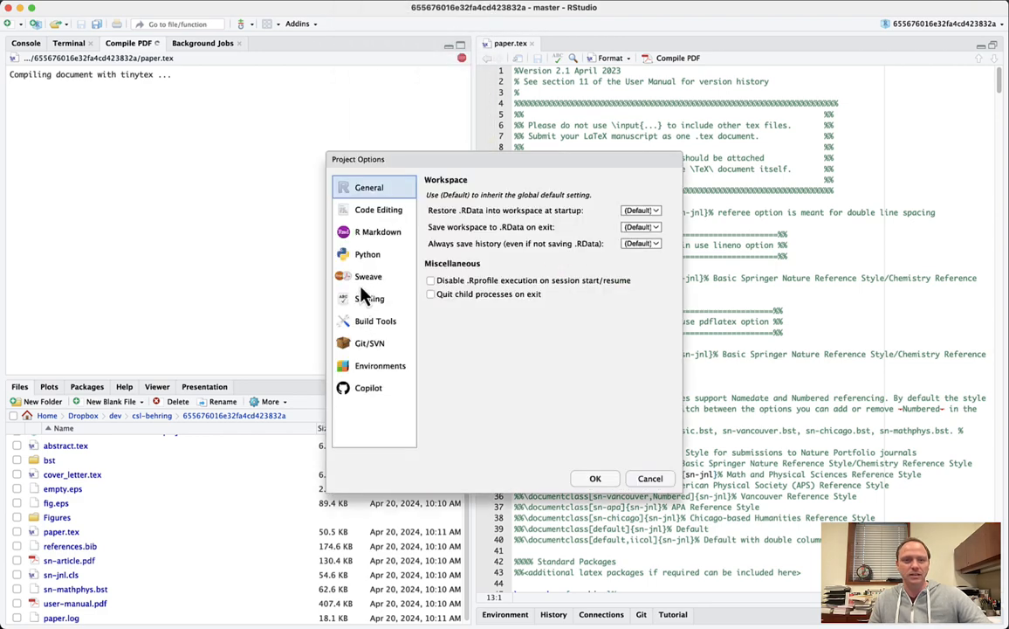
{"action": "left_click", "coordinate": [366, 279]}
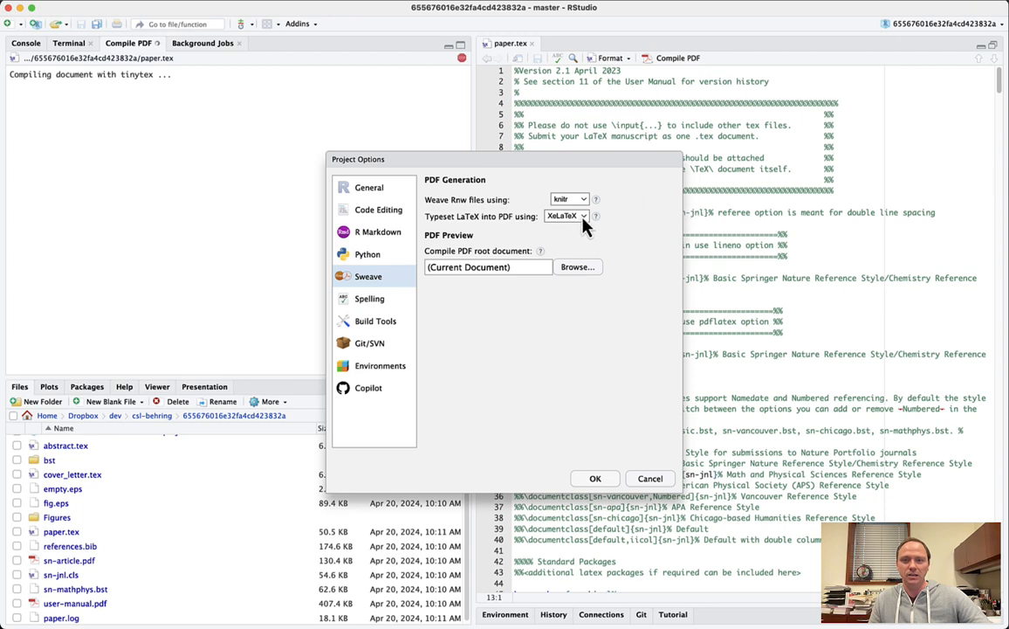
{"action": "left_click", "coordinate": [597, 478]}
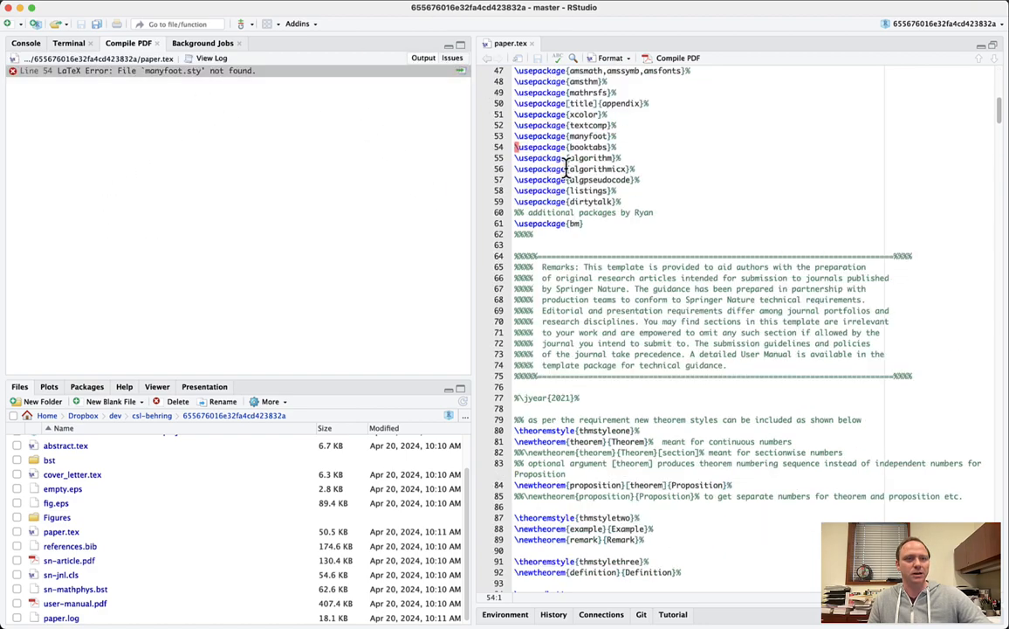
- Recompile paper.tex to PDF with Cmd+Shift+K
{"action": "left_click", "coordinate": [766, 215]}
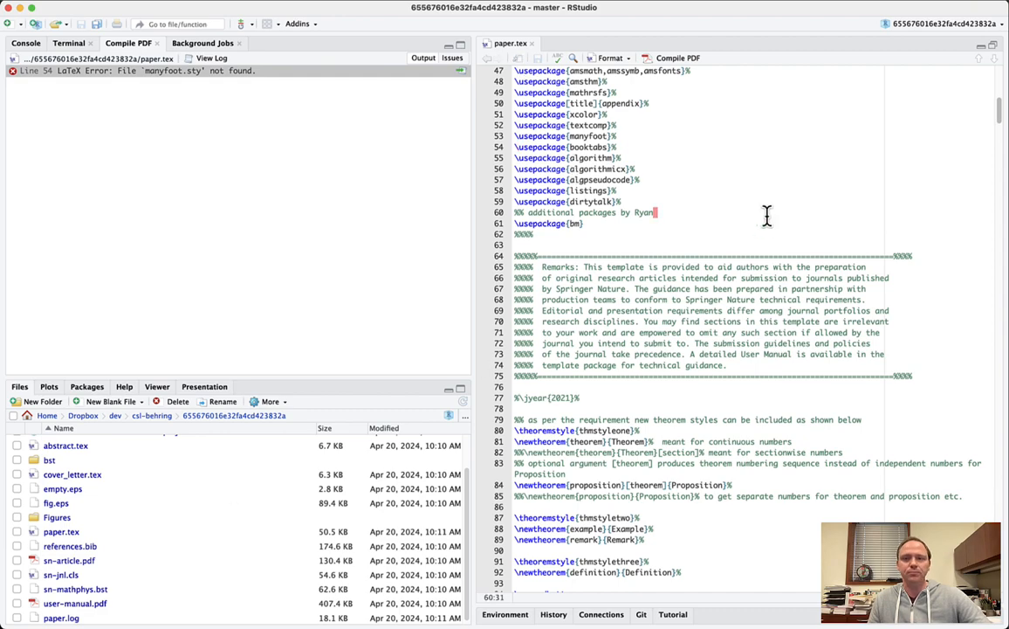
{"action": "key", "text": "super+shift+k"}
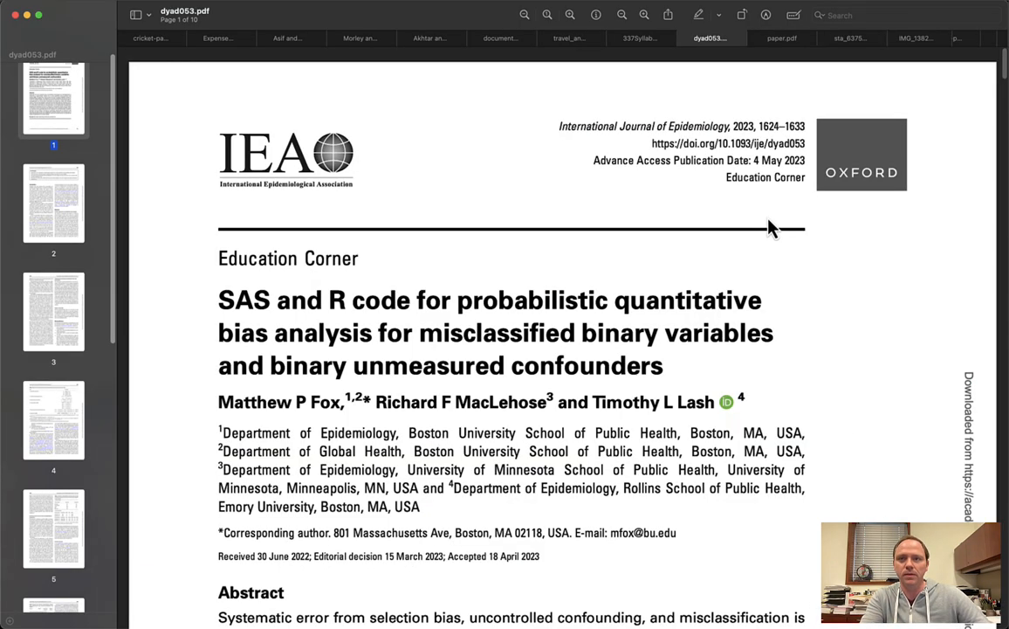
- Move paper.pdf into its own window, review its title page, then return to RStudio
{"action": "left_click", "coordinate": [780, 39]}
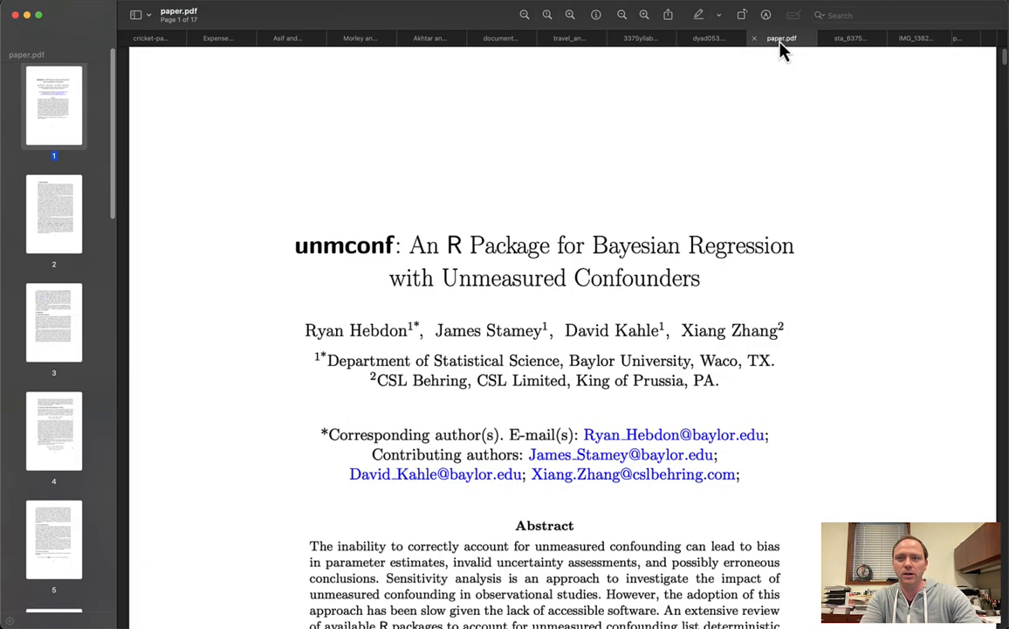
{"action": "right_click", "coordinate": [780, 39]}
{"action": "left_click", "coordinate": [794, 73]}
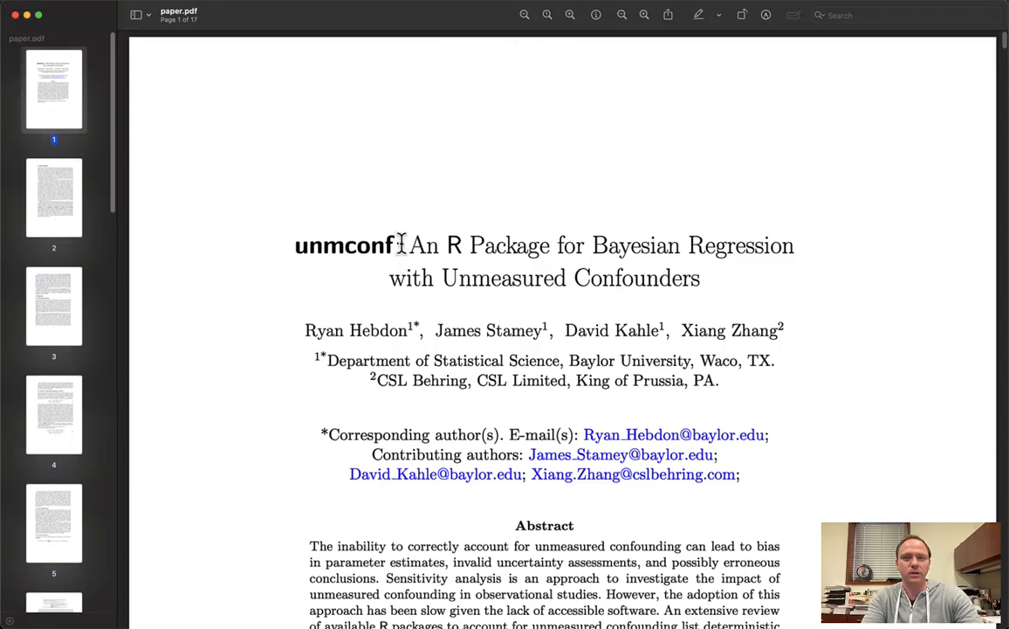
{"action": "scroll", "coordinate": [401, 252], "scroll_direction": "down", "scroll_amount": 10}
{"action": "scroll", "coordinate": [401, 251], "scroll_direction": "down", "scroll_amount": 20}
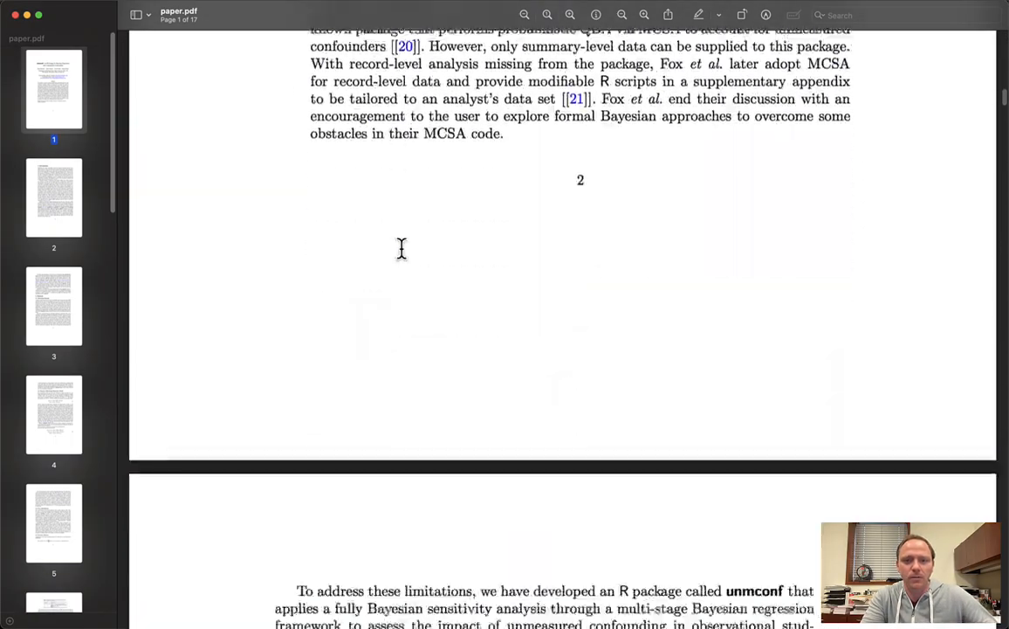
{"action": "scroll", "coordinate": [403, 261], "scroll_direction": "down", "scroll_amount": 15}
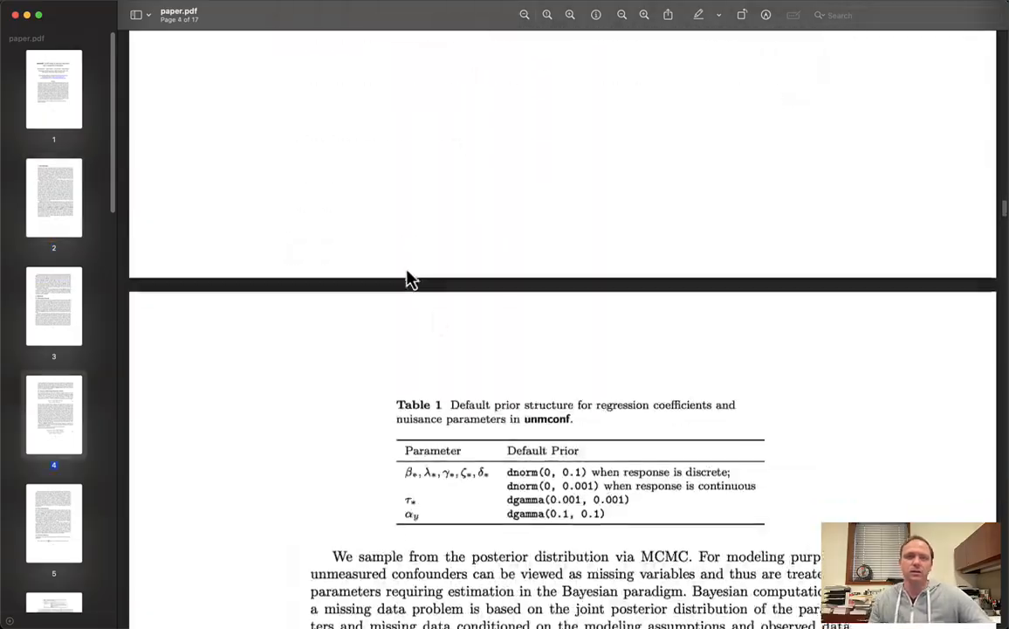
{"action": "scroll", "coordinate": [436, 323], "scroll_direction": "up", "scroll_amount": 20}
{"action": "scroll", "coordinate": [441, 327], "scroll_direction": "up", "scroll_amount": 20}
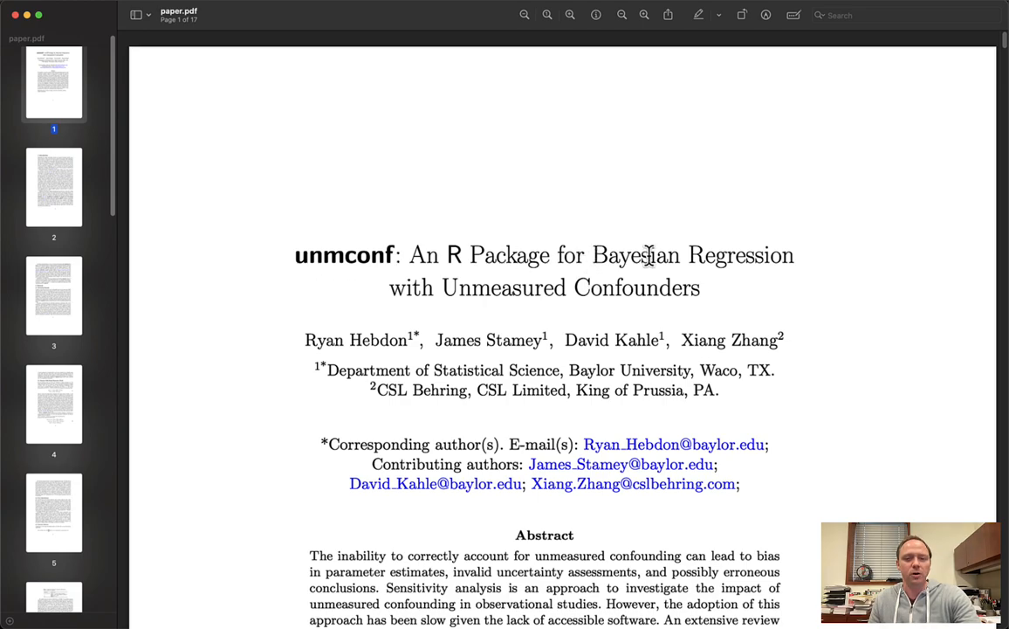
{"action": "key", "text": "super+Tab"}
{"action": "key", "text": "super+Tab"}
{"action": "key", "text": "super+shift+Tab"}
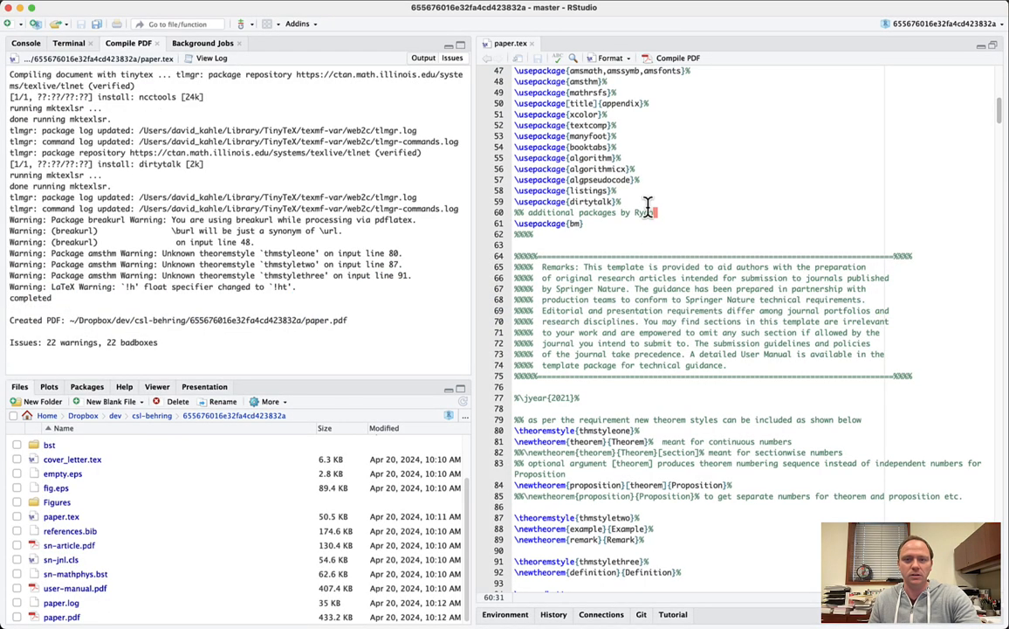
- Prefix the paper's title in paper.tex with ASDFASDFSDFSDFSDF
{"action": "scroll", "coordinate": [664, 371], "scroll_direction": "down", "scroll_amount": 10}
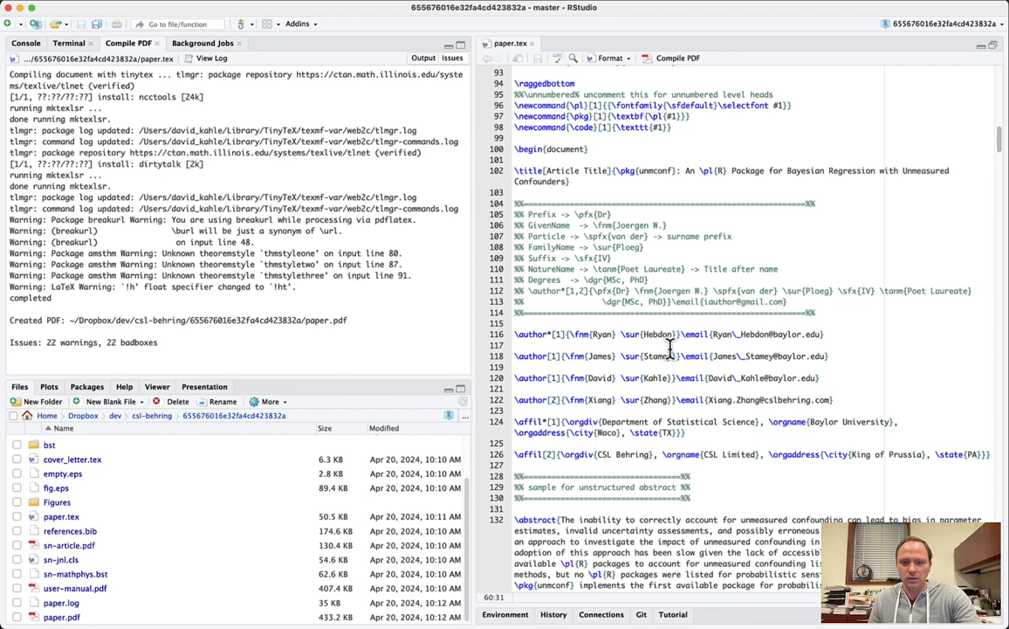
{"action": "left_click", "coordinate": [768, 158]}
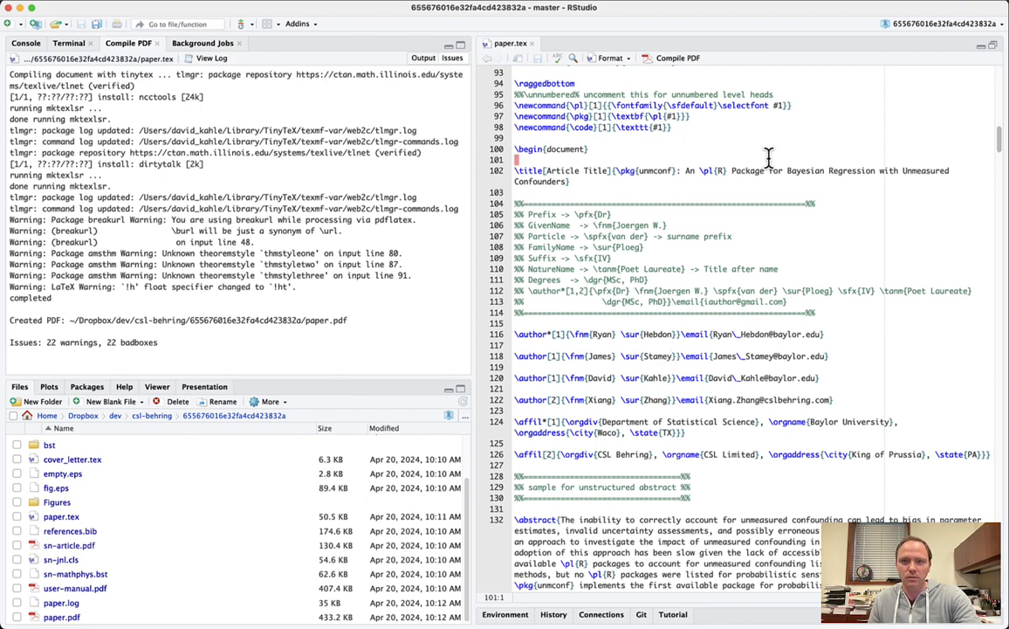
{"action": "left_click", "coordinate": [616, 166]}
{"action": "type", "text": "ASDFASDFSDFSDFSDF"}
- Recompile the paper and confirm the placeholder appears at the start of the PDF title
{"action": "key", "text": "super+shift+k"}
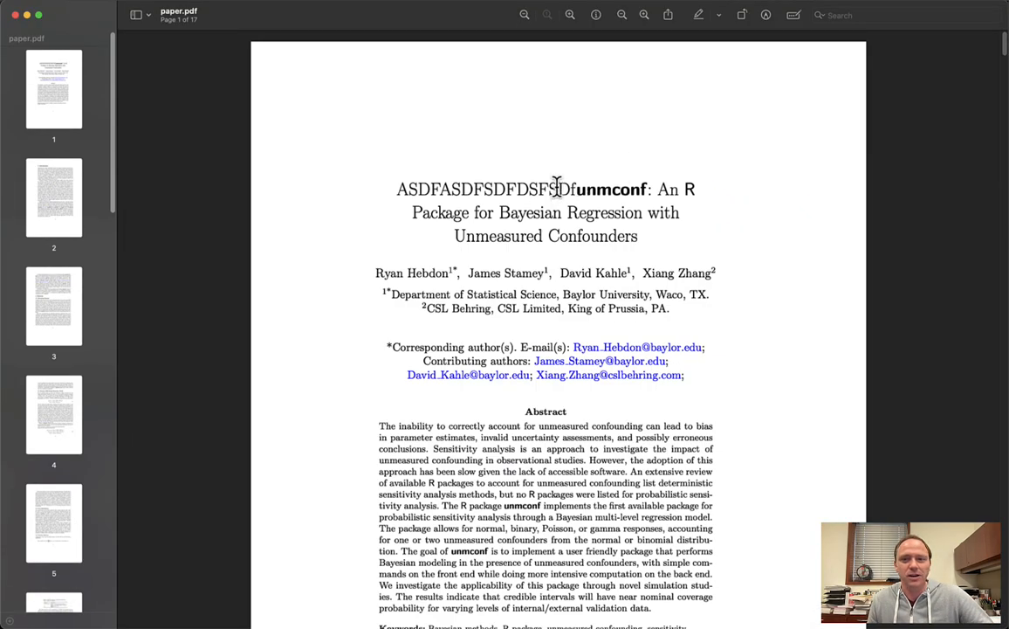
{"action": "left_click_drag", "start_coordinate": [556, 186], "coordinate": [397, 191]}
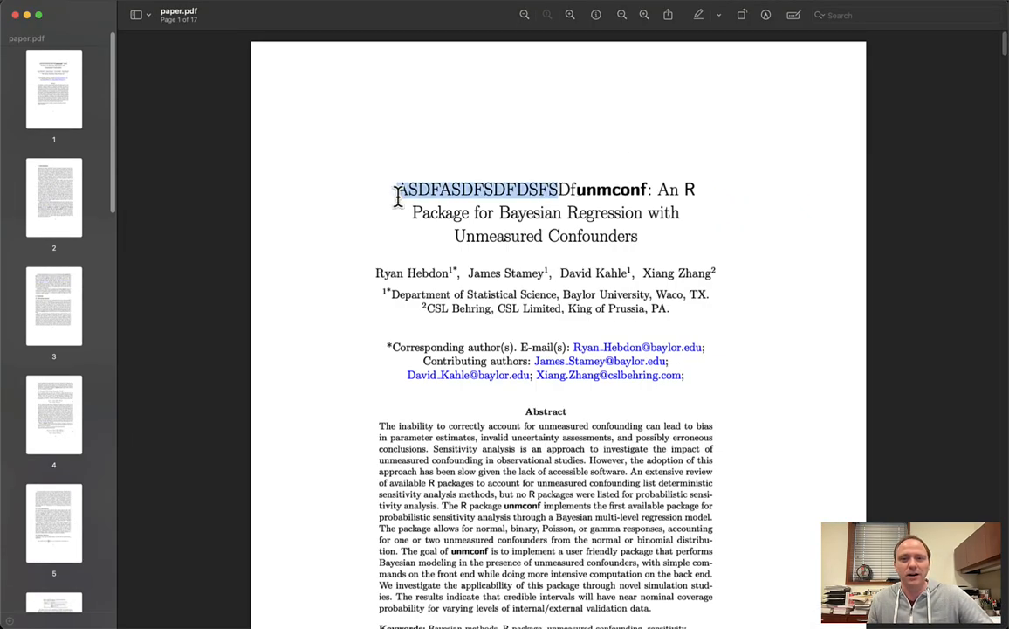
{"action": "left_click", "coordinate": [481, 203]}
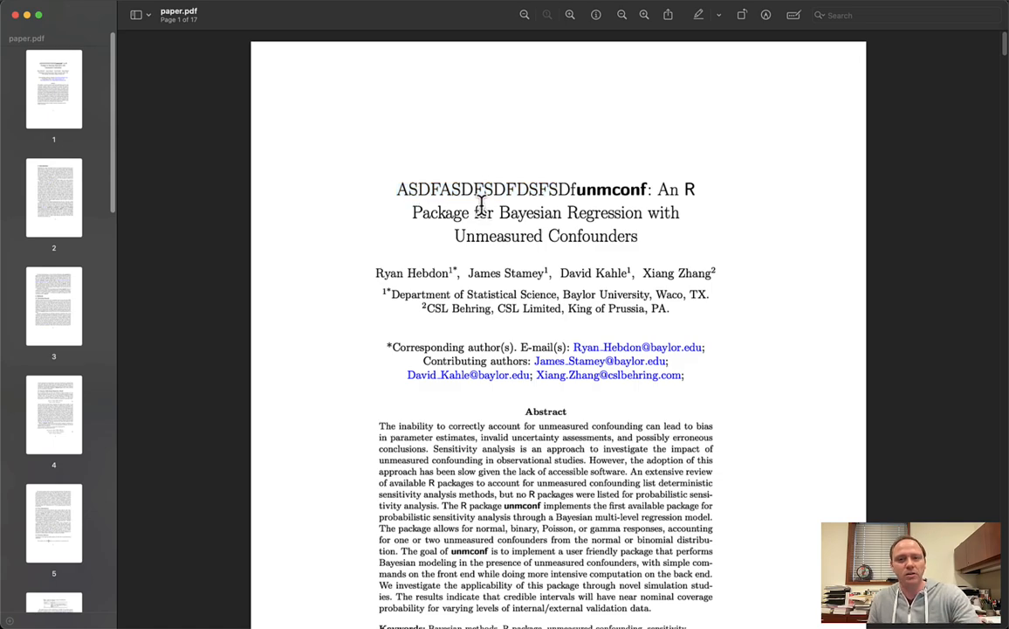
{"action": "key", "text": "super+Tab"}
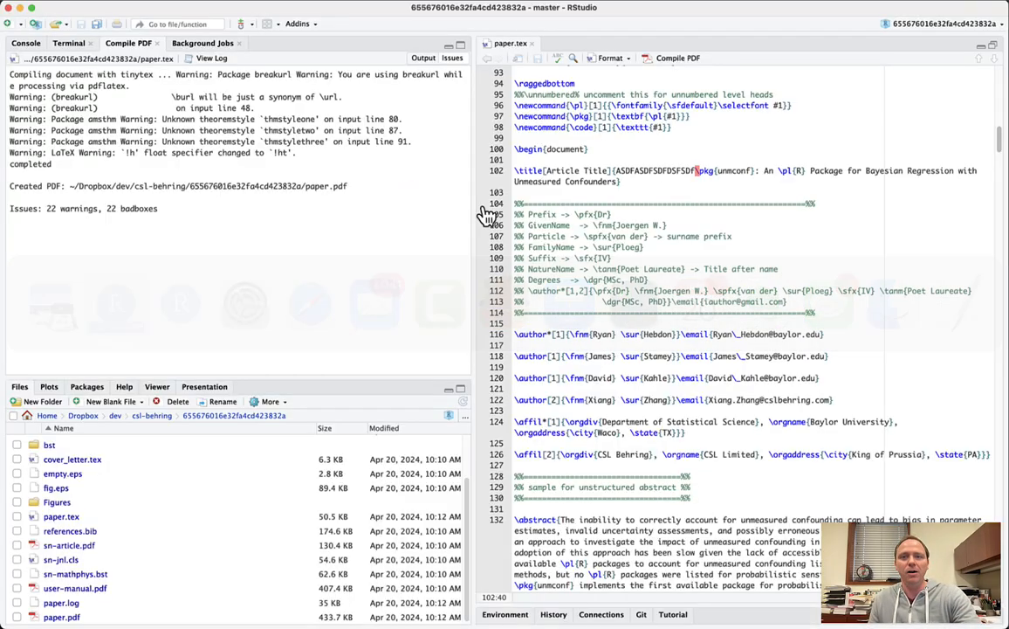
- Undo the ASDF title prefix and save paper.tex before returning to Overleaf
{"action": "key", "text": "super+z"}
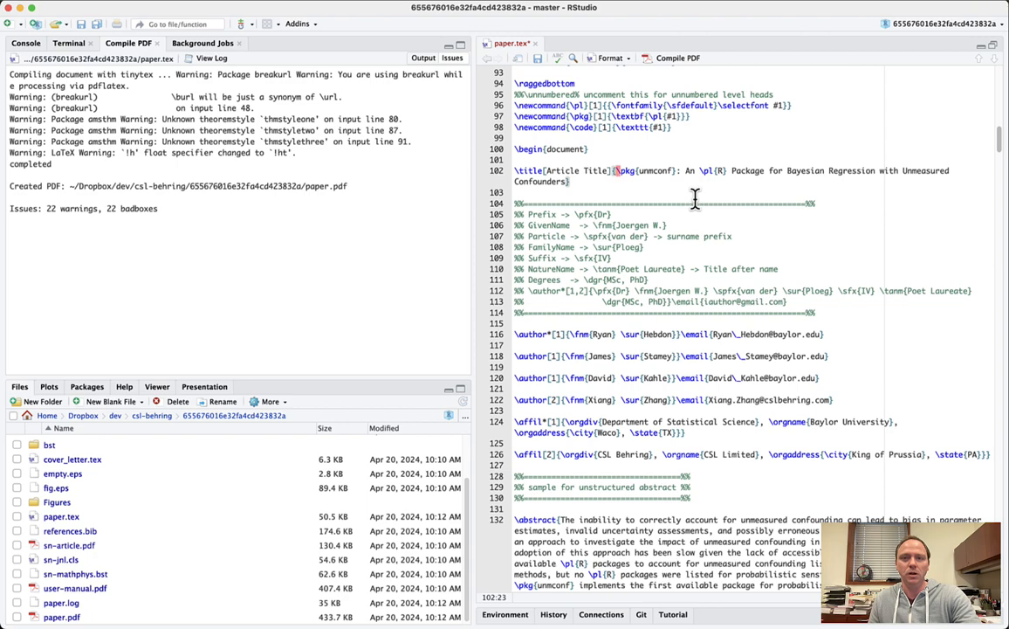
{"action": "key", "text": "super+s"}
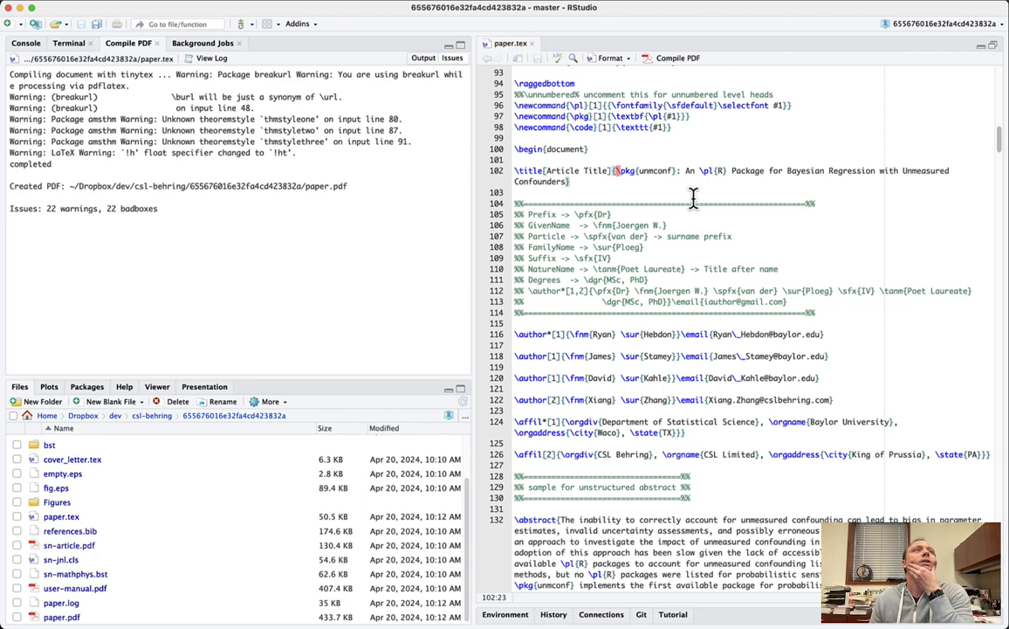
{"action": "key", "text": "super+Tab"}
{"action": "key", "text": "super+Tab"}
{"action": "key", "text": "super+Tab"}
{"action": "key", "text": "super+Tab"}
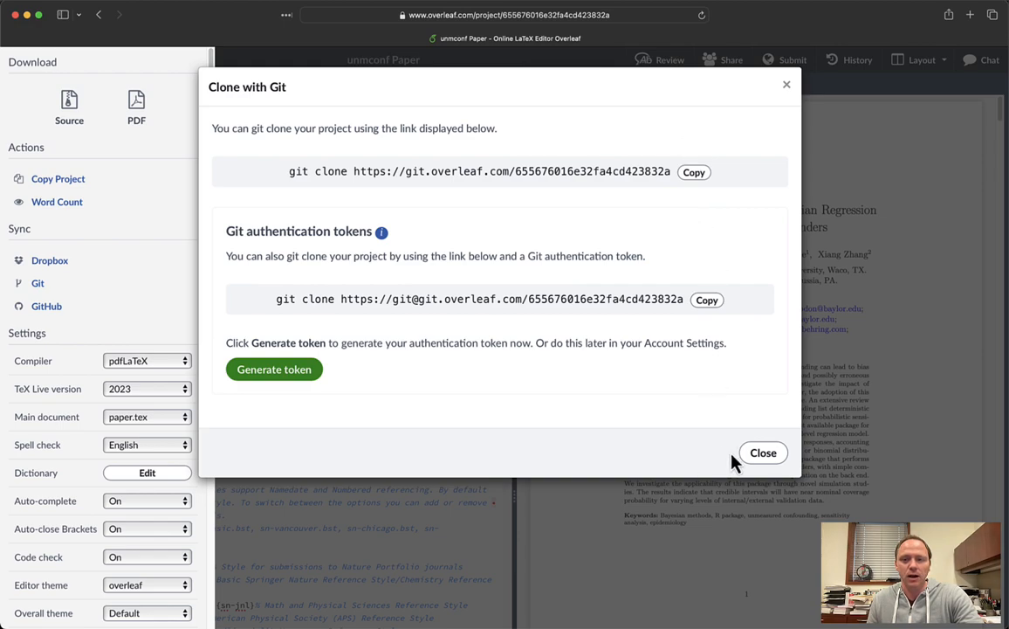
- Dismiss Overleaf's Clone with Git dialog and project menu to see the unchanged title
{"action": "left_click", "coordinate": [746, 453]}
{"action": "left_click", "coordinate": [310, 221]}
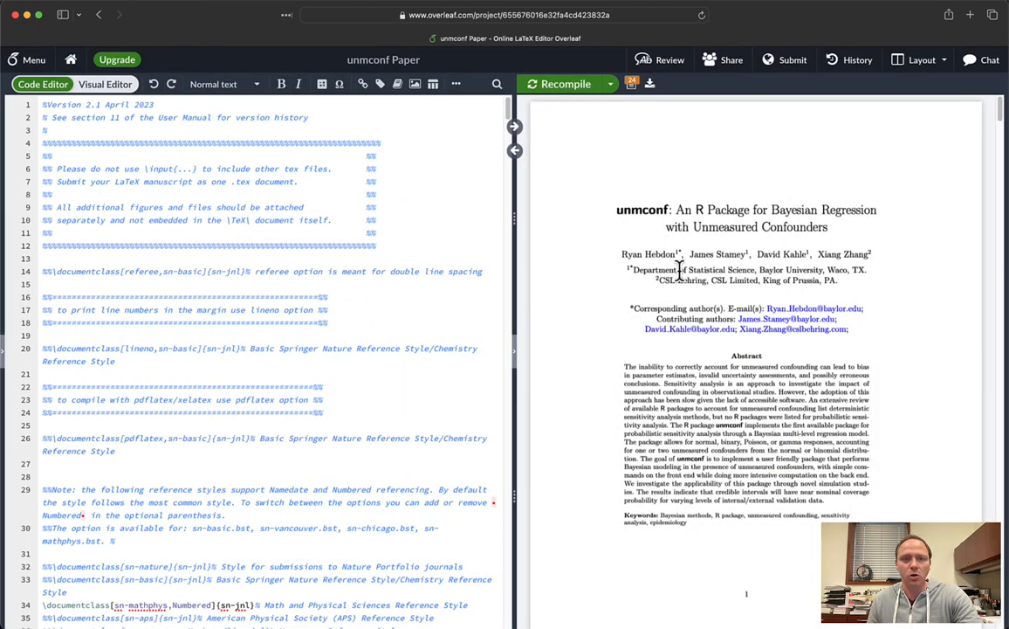
{"action": "key", "text": "super+Tab"}
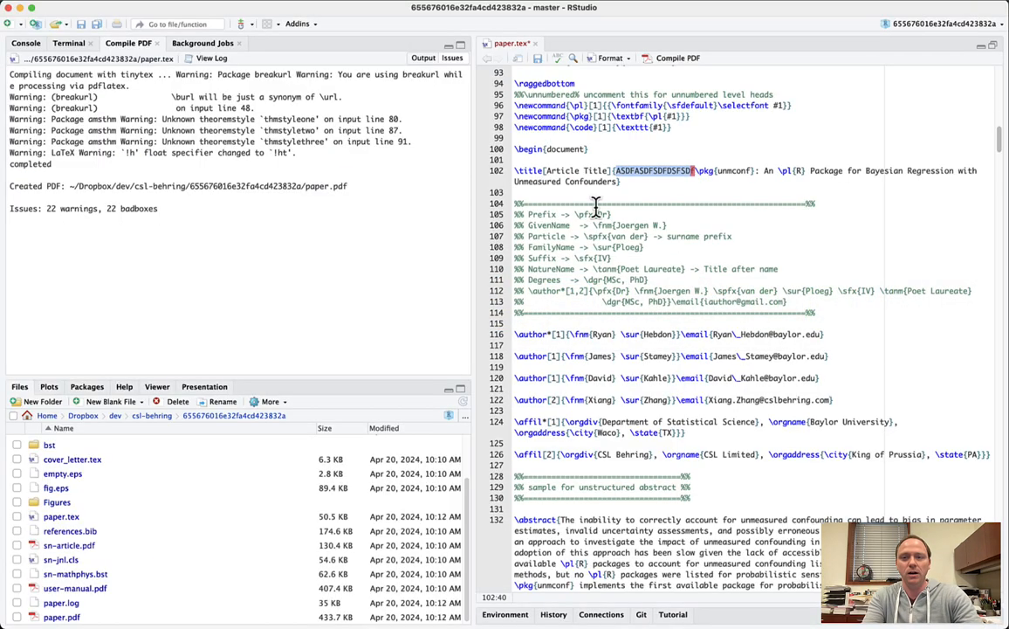
- Save paper.tex with the ASDF title prefix and recompile it into paper.pdf
{"action": "key", "text": "super+s"}
{"action": "left_click", "coordinate": [651, 158]}
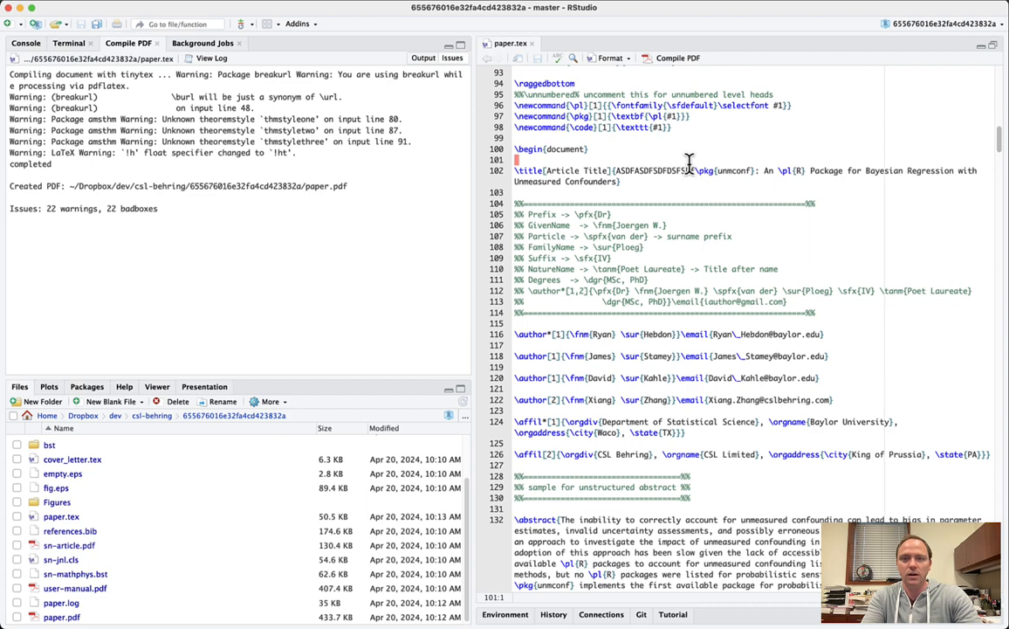
{"action": "key", "text": "super+shift+k"}
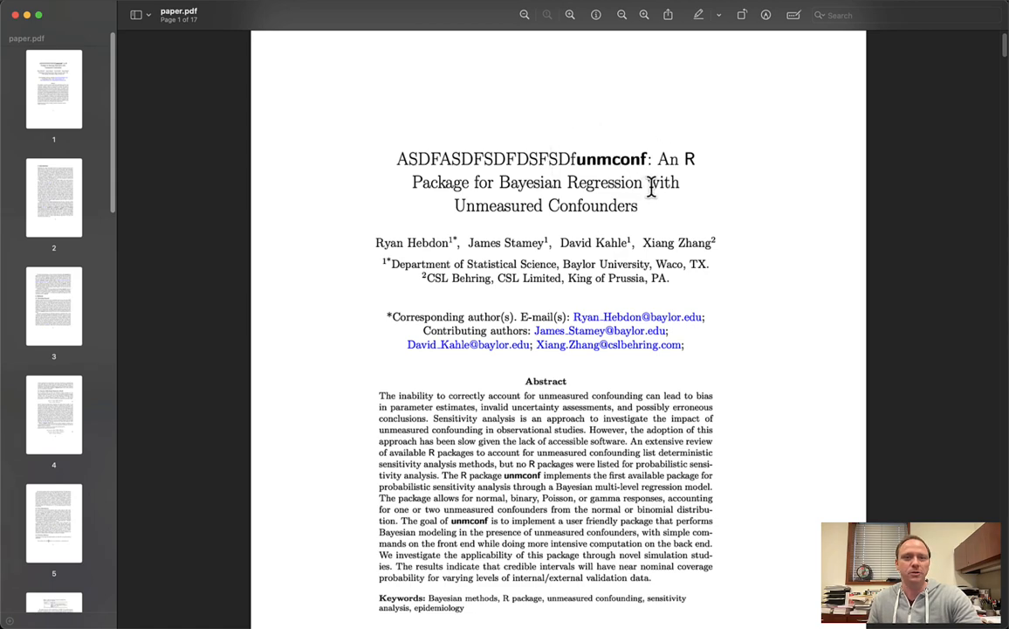
{"action": "key", "text": "super+Tab"}
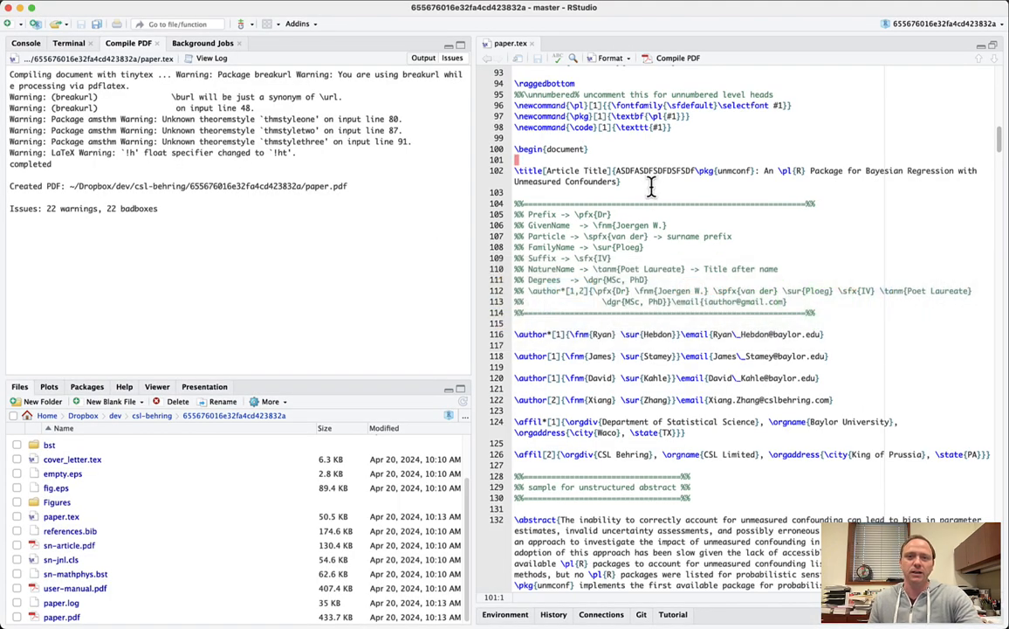
{"action": "left_click", "coordinate": [651, 186]}
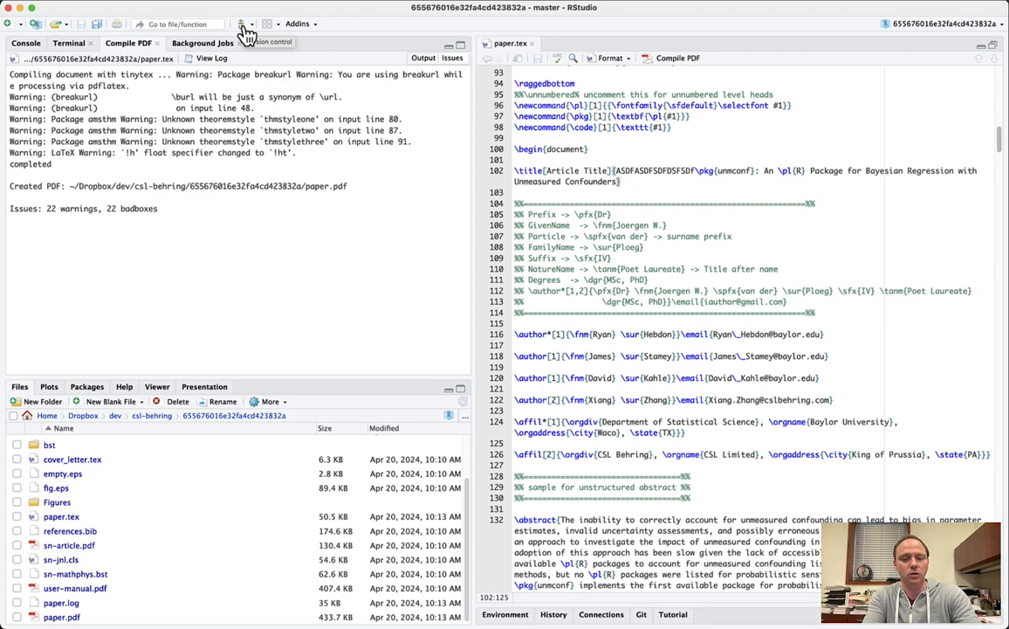
- Open Git Review Changes and select paper.tex to show its title-line diff
{"action": "left_click", "coordinate": [248, 32]}
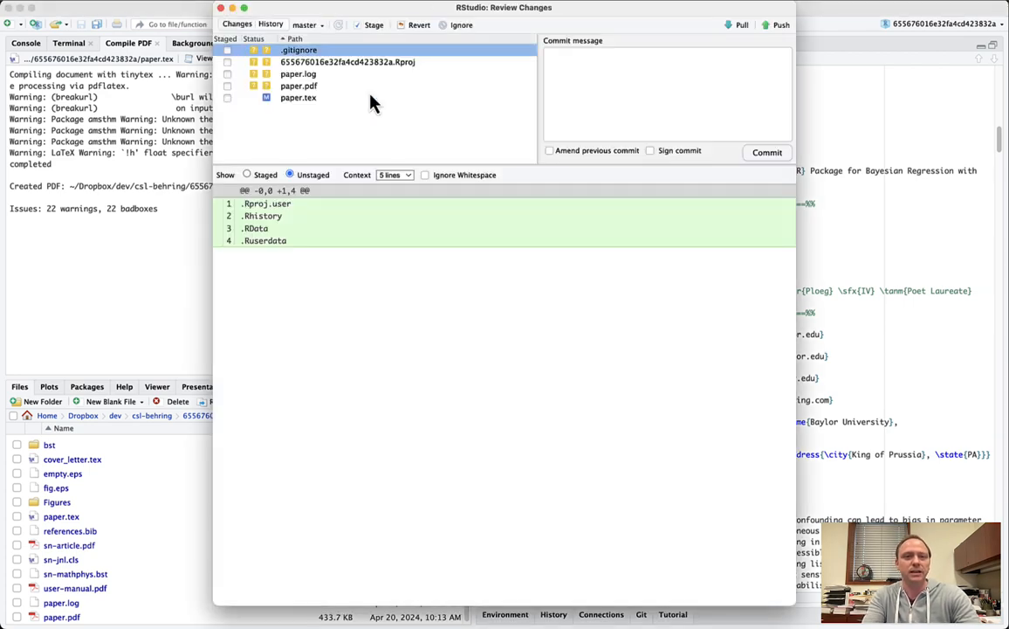
{"action": "left_click", "coordinate": [301, 98]}
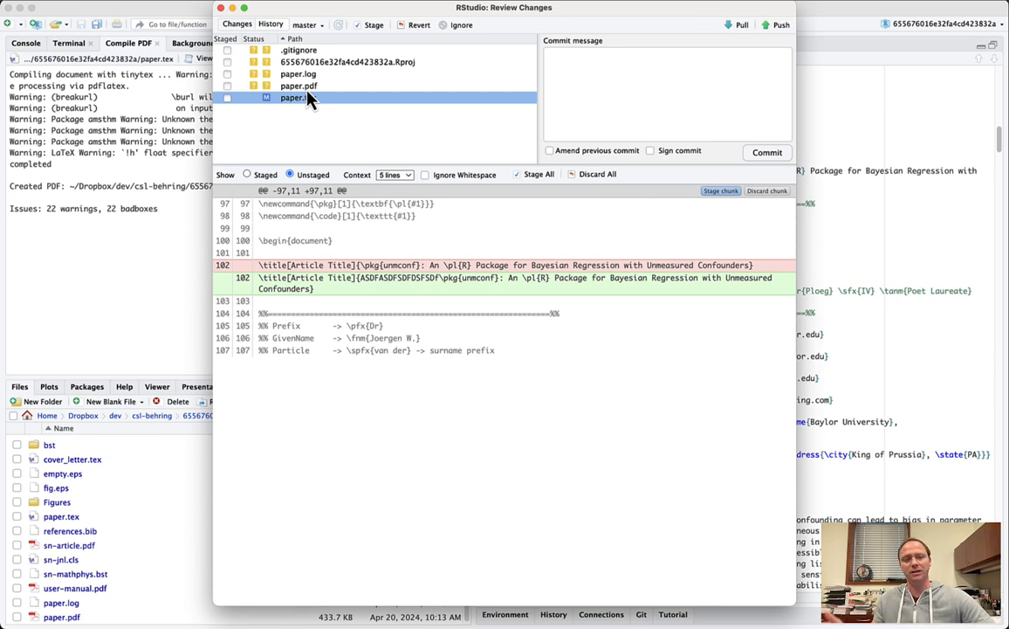
- Stage paper.tex and commit the title change with the message 'test commit'
{"action": "left_click", "coordinate": [227, 98]}
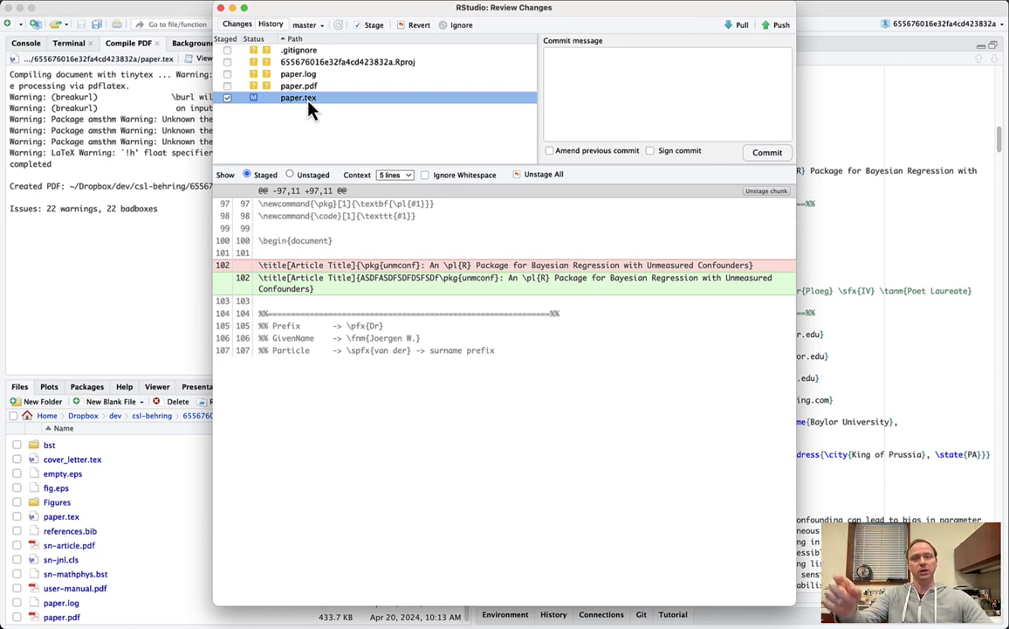
{"action": "left_click", "coordinate": [618, 85]}
{"action": "type", "text": "test commit"}
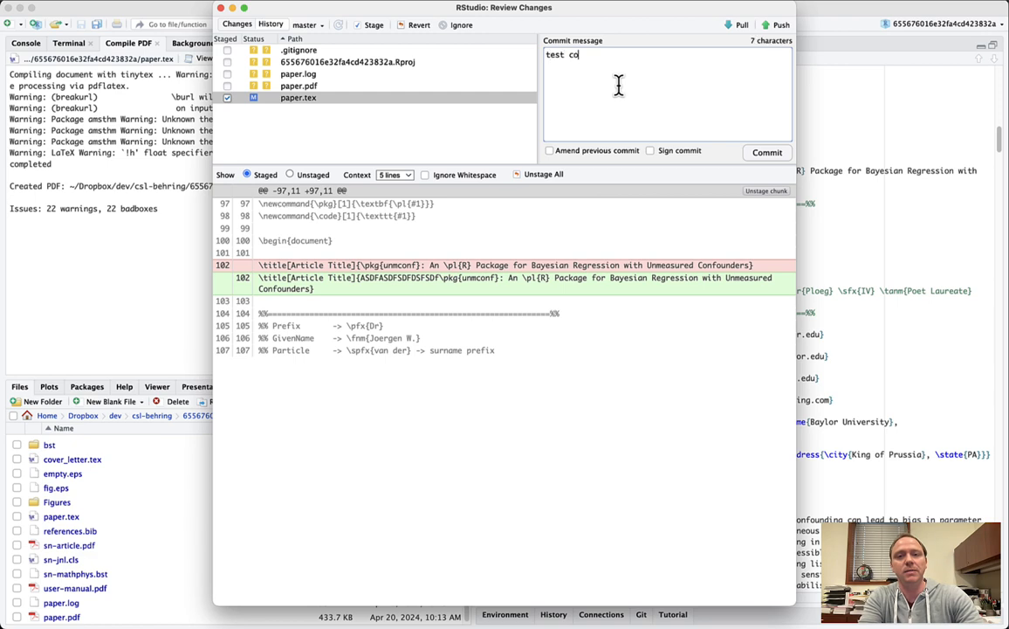
{"action": "left_click", "coordinate": [761, 157]}
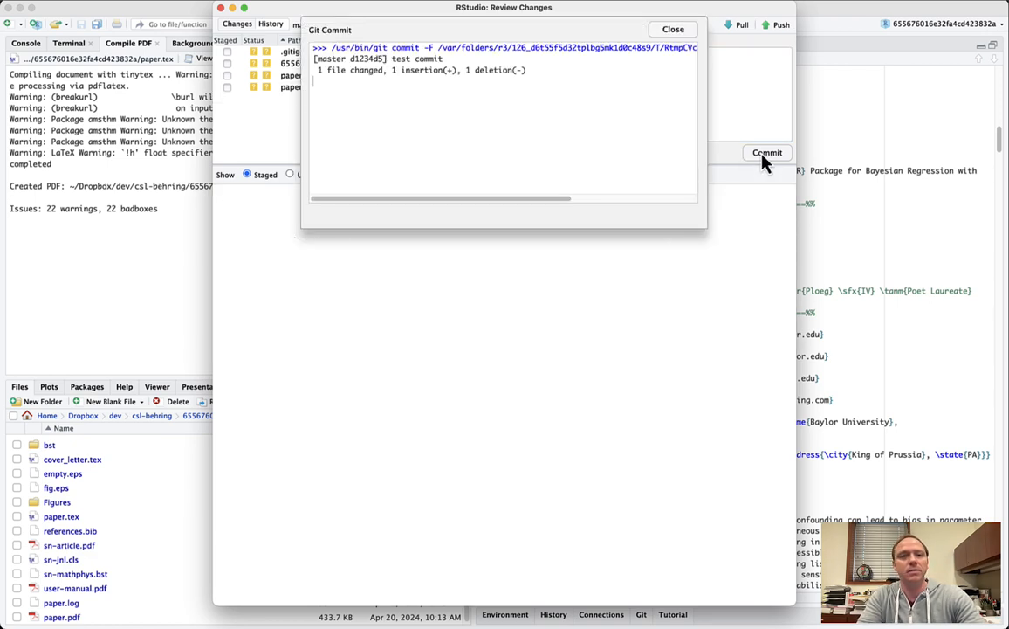
{"action": "left_click", "coordinate": [667, 31]}
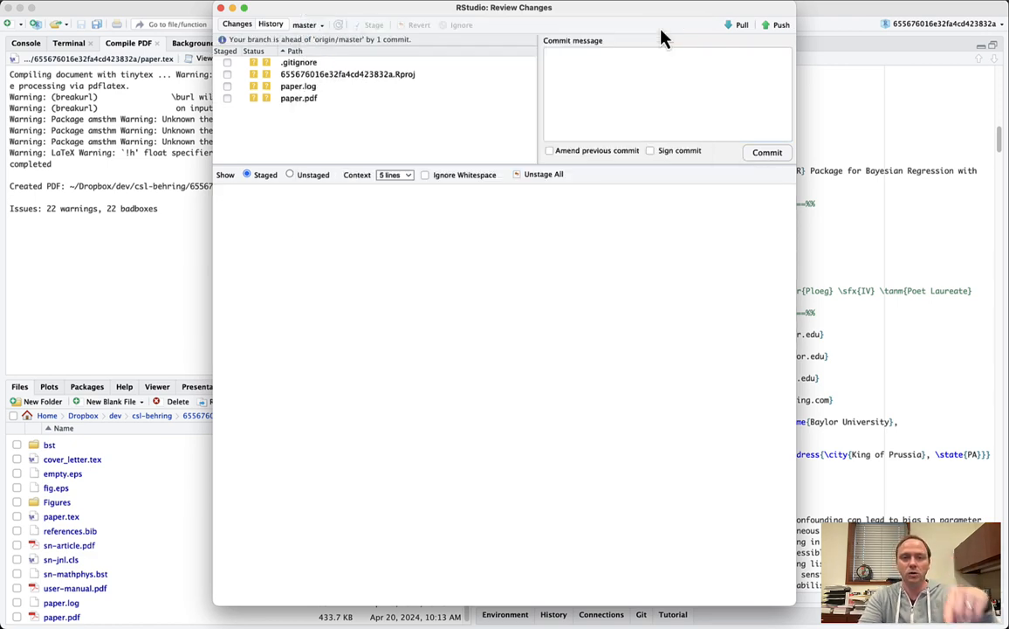
- Push the commit to the Overleaf remote's master branch
{"action": "left_click", "coordinate": [769, 30]}
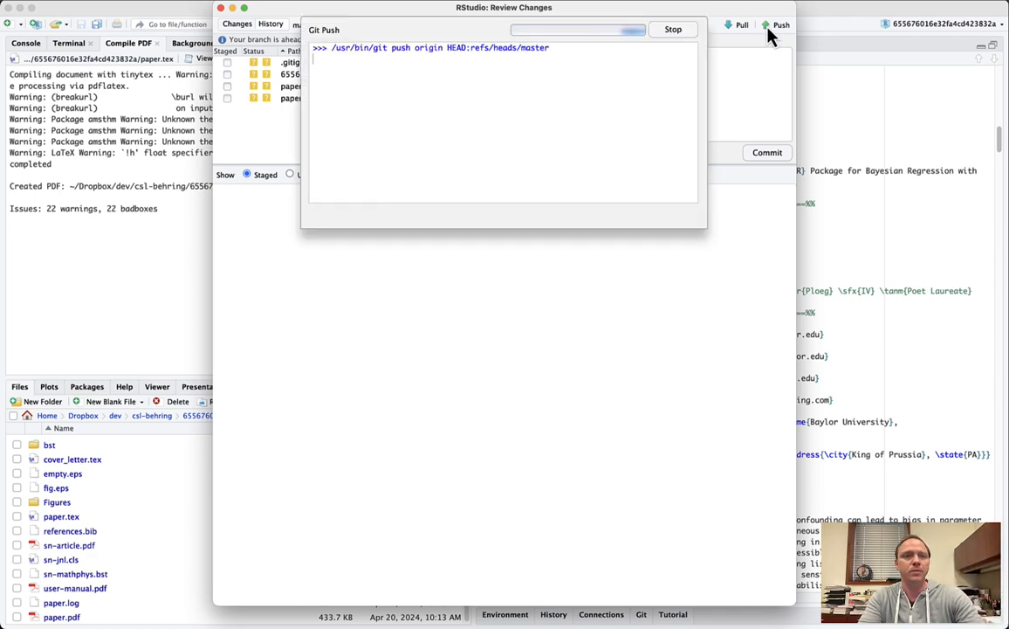
{"action": "key", "text": "super+Tab"}
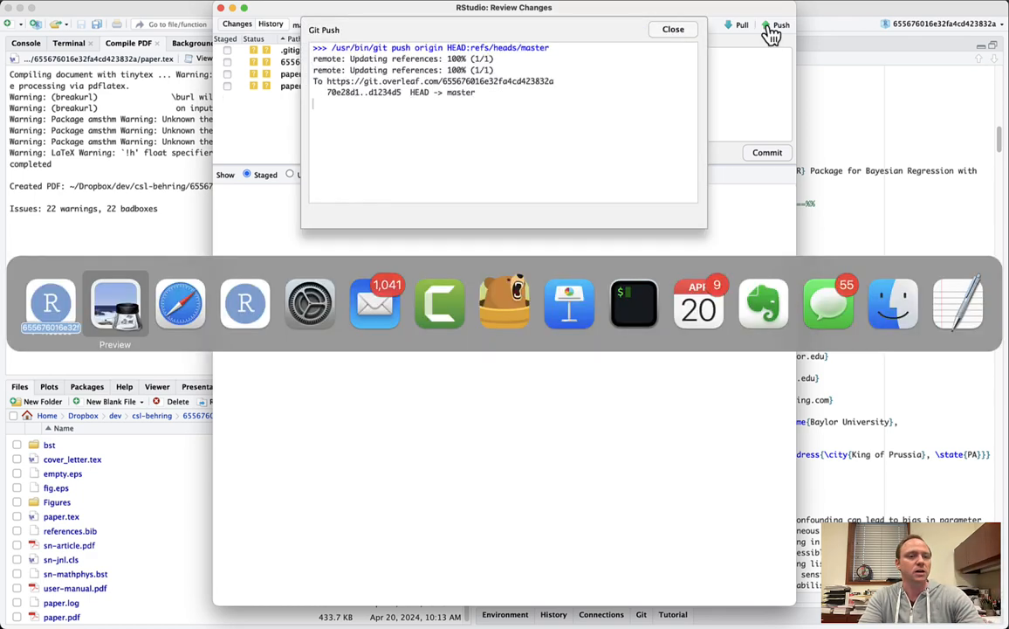
{"action": "key", "text": "super+Tab"}
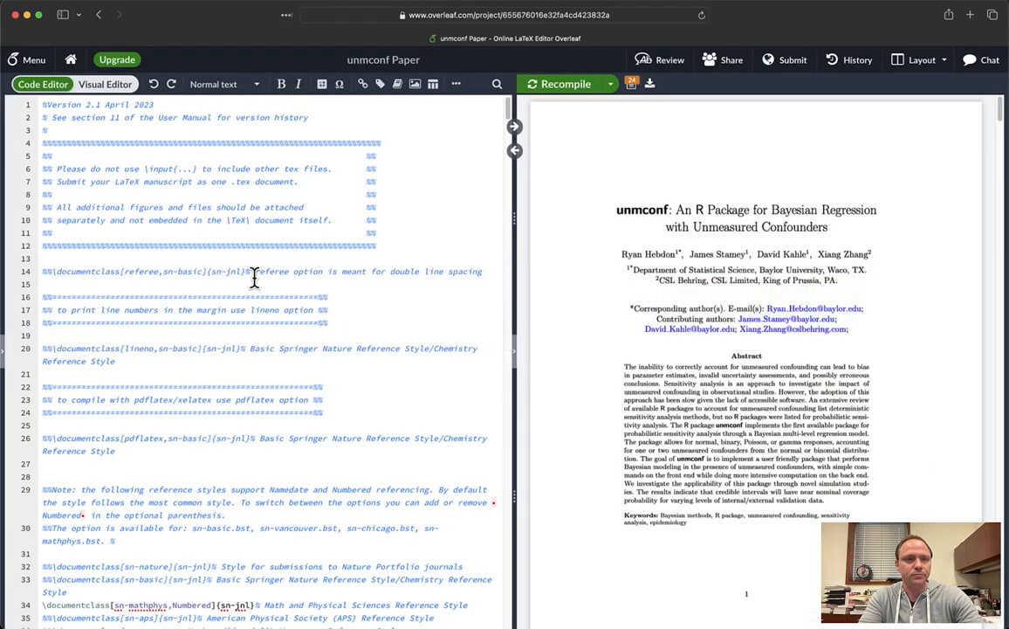
- Reload Overleaf to fetch the ASDF title, jump to its source, and open History
{"action": "left_click", "coordinate": [254, 280]}
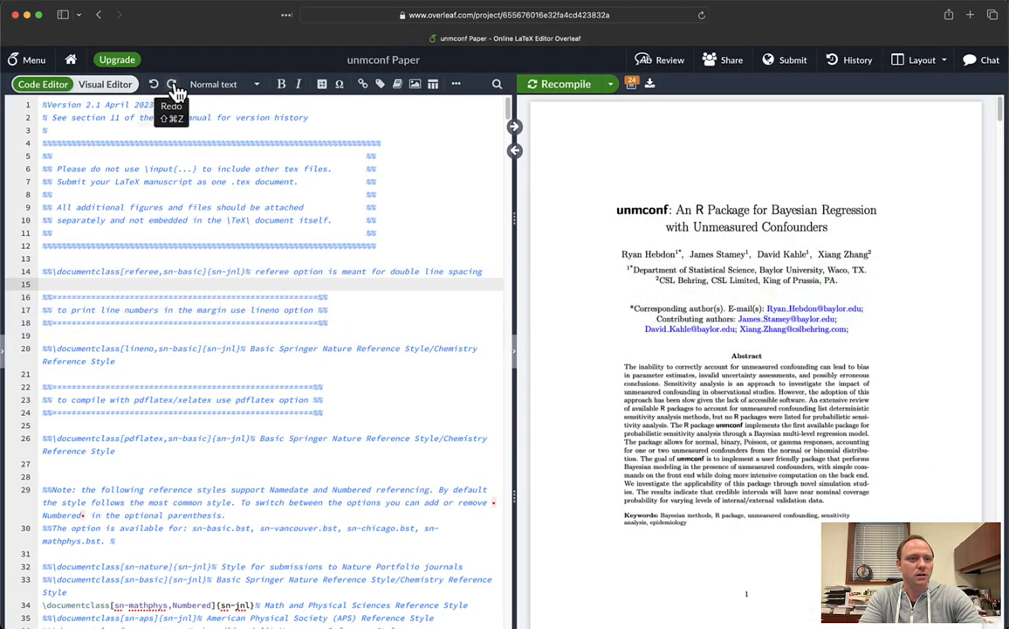
{"action": "left_click", "coordinate": [367, 269]}
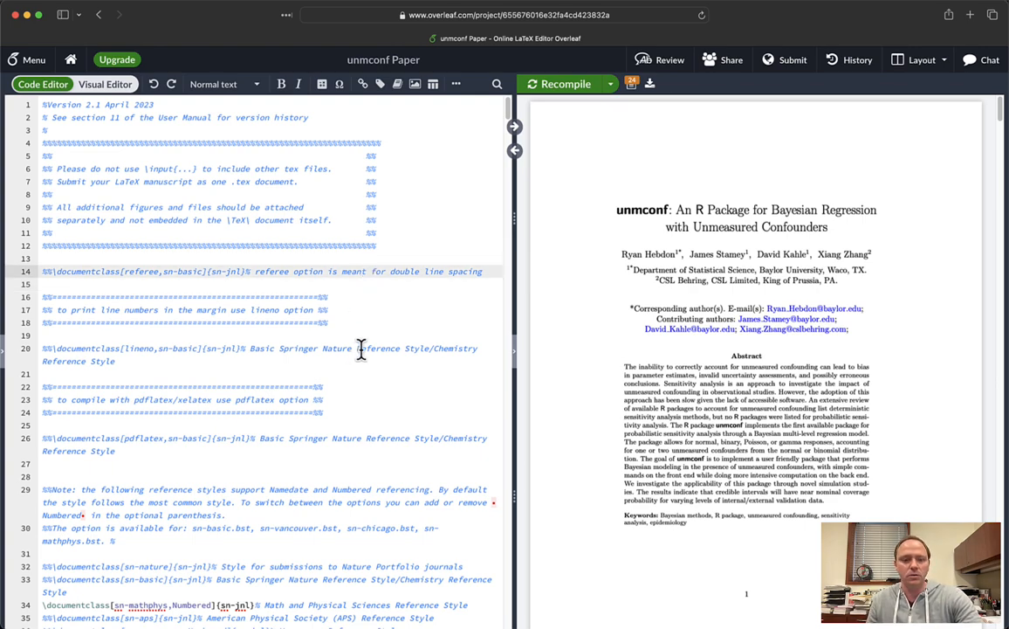
{"action": "key", "text": "super+r"}
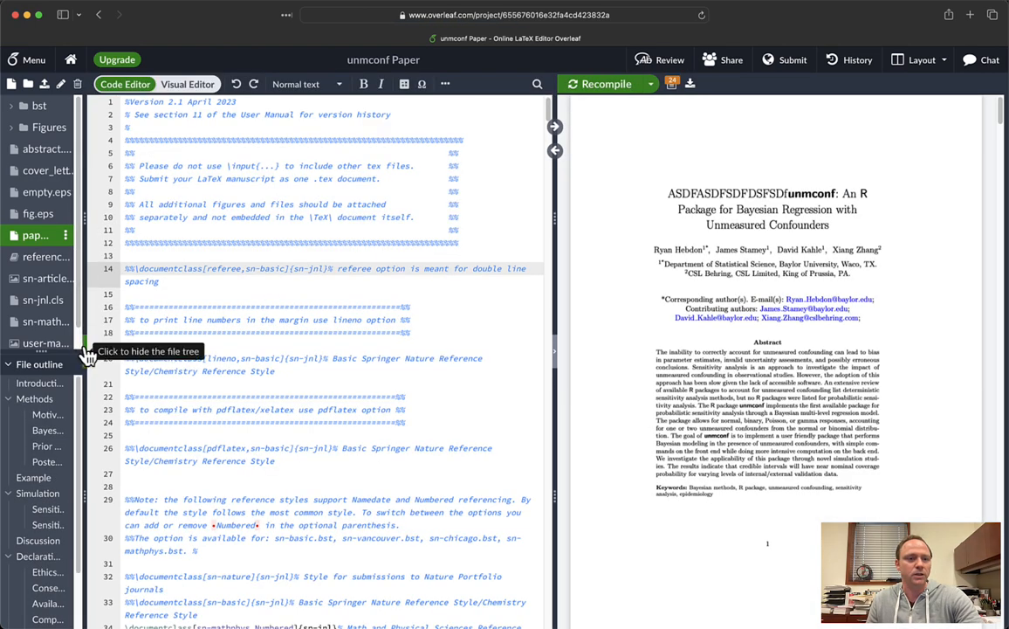
{"action": "left_click", "coordinate": [85, 357]}
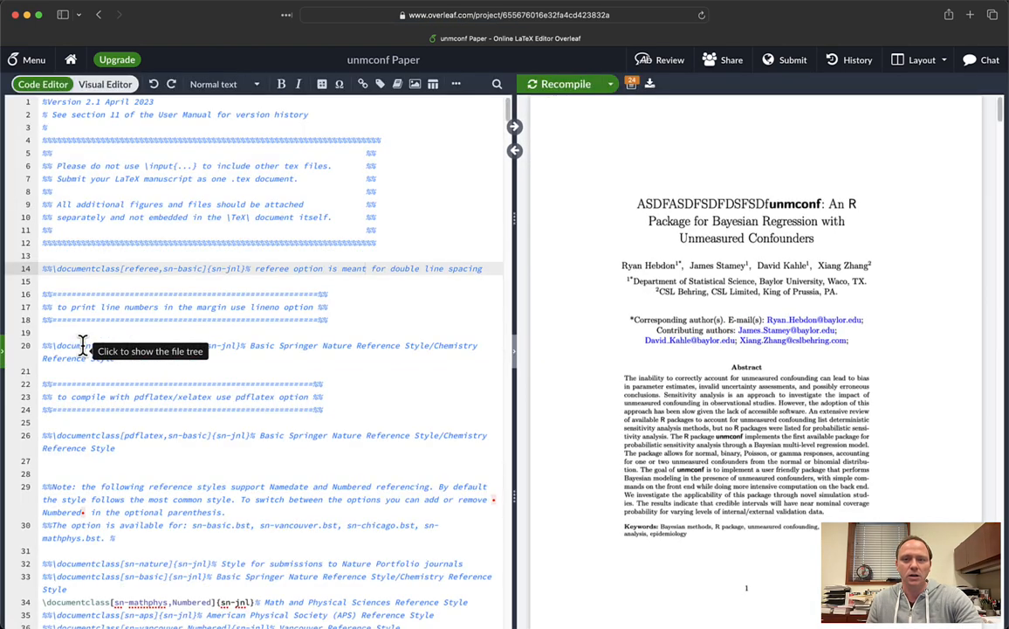
{"action": "double_click", "coordinate": [771, 194]}
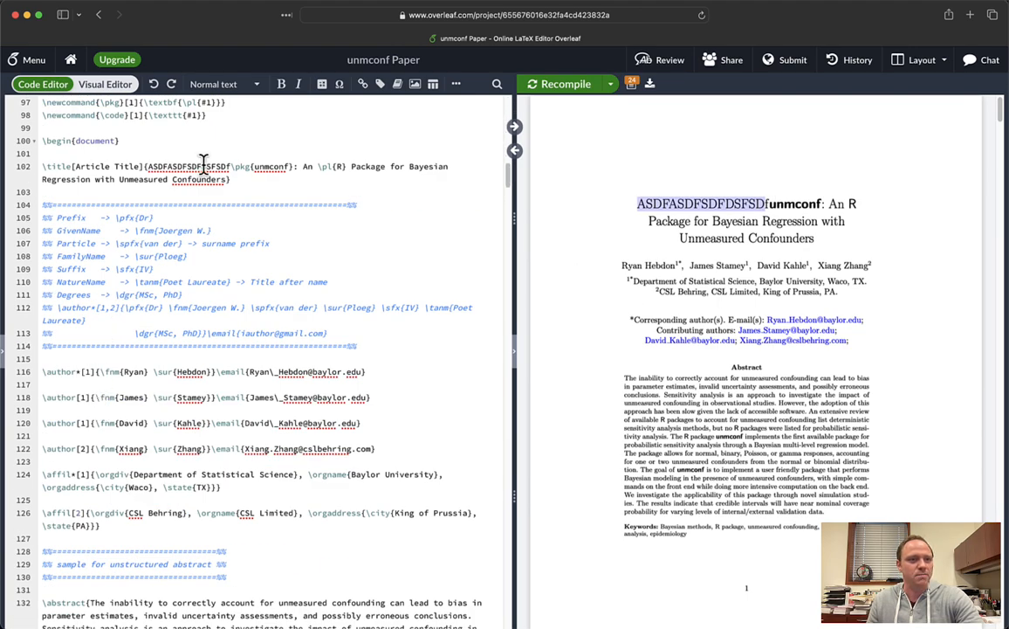
{"action": "left_click", "coordinate": [867, 67]}
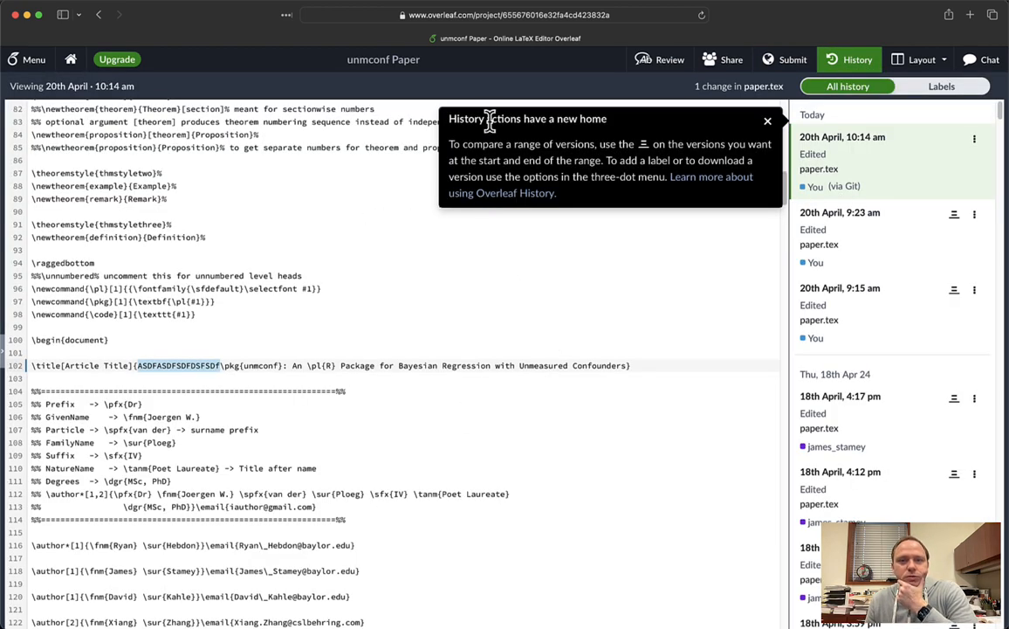
- Dismiss the History tips, review the Git edit entry, and return to the editor
{"action": "left_click", "coordinate": [767, 121]}
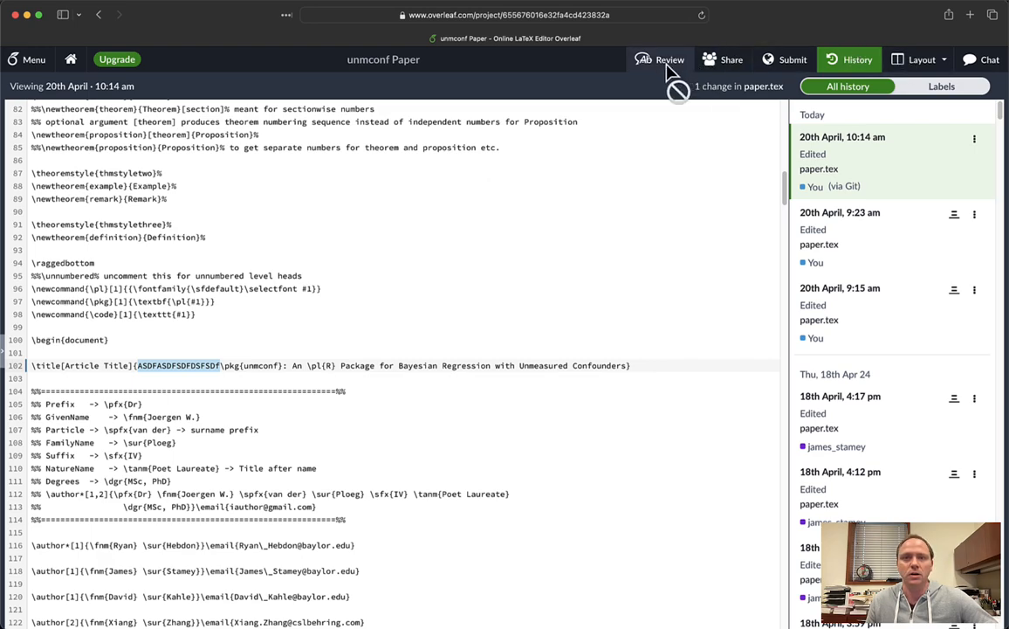
{"action": "left_click", "coordinate": [837, 61]}
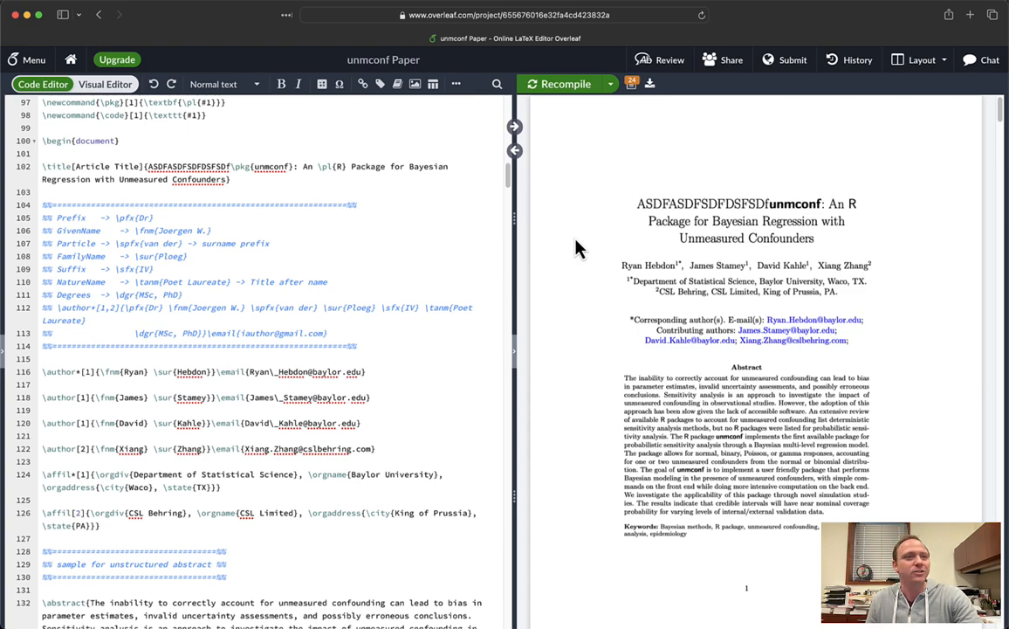
{"action": "key", "text": "super+Tab"}
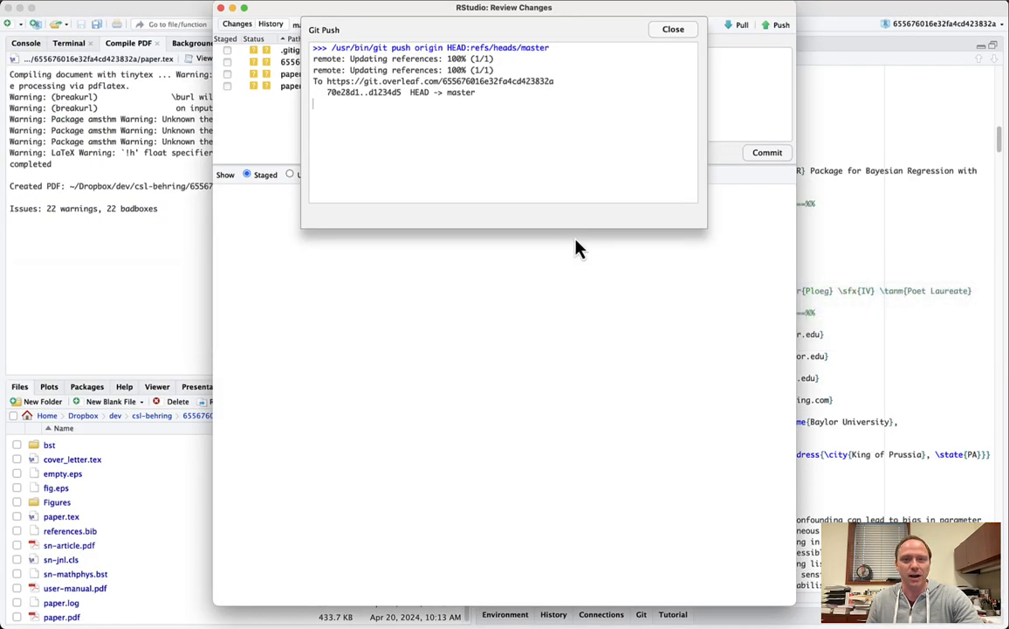
- Close the push log and review window, then undo the ASDF prefix in the title
{"action": "left_click", "coordinate": [671, 31]}
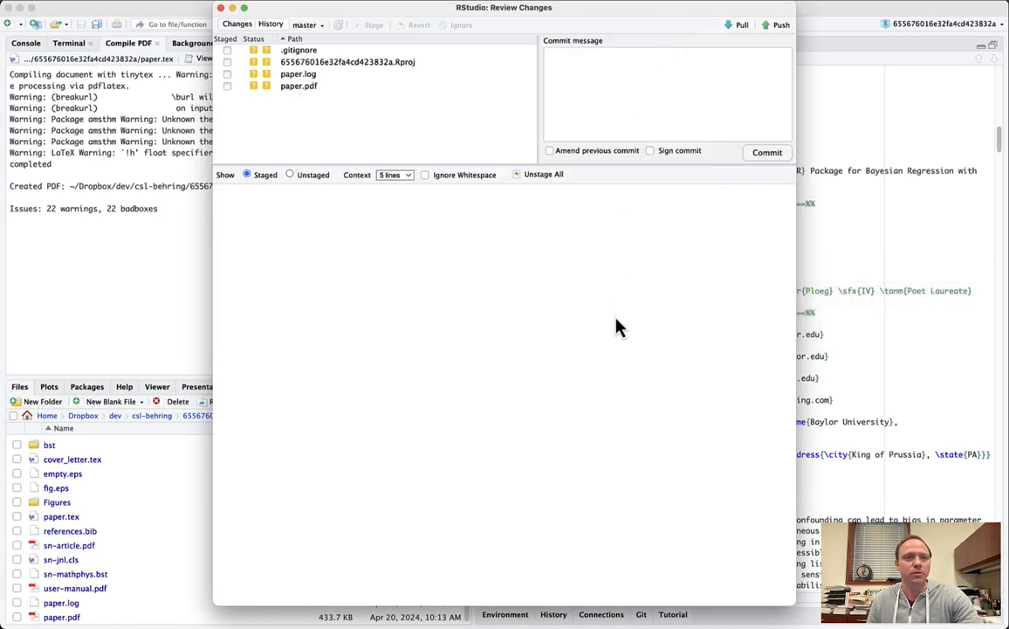
{"action": "key", "text": "super+w"}
{"action": "key", "text": "super+z"}
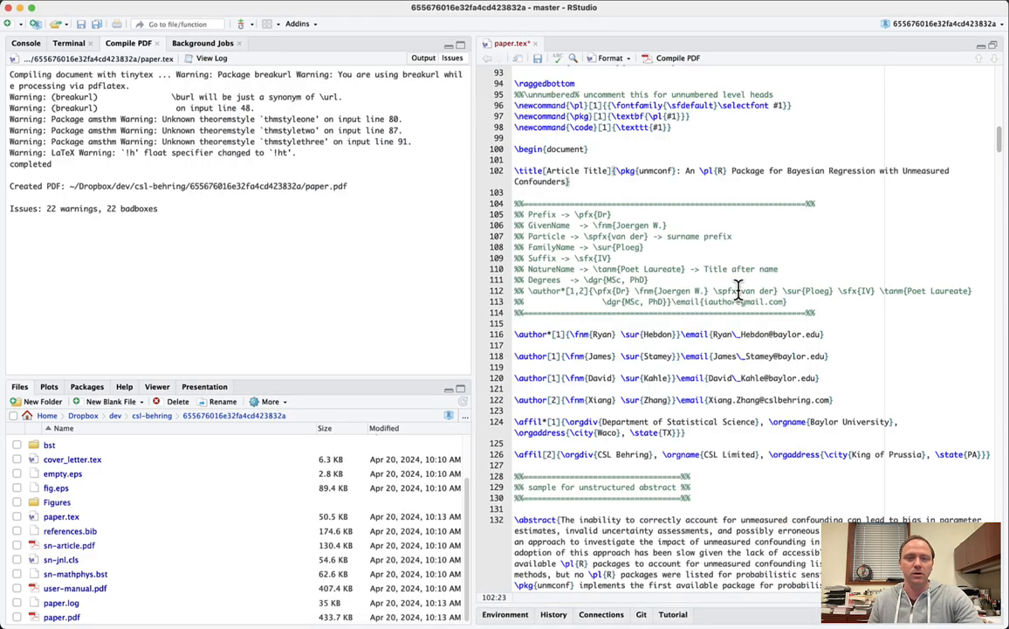
- Stage paper.tex and commit the clean title with the message 'update commit'
{"action": "key", "text": "ctrl+alt+m"}
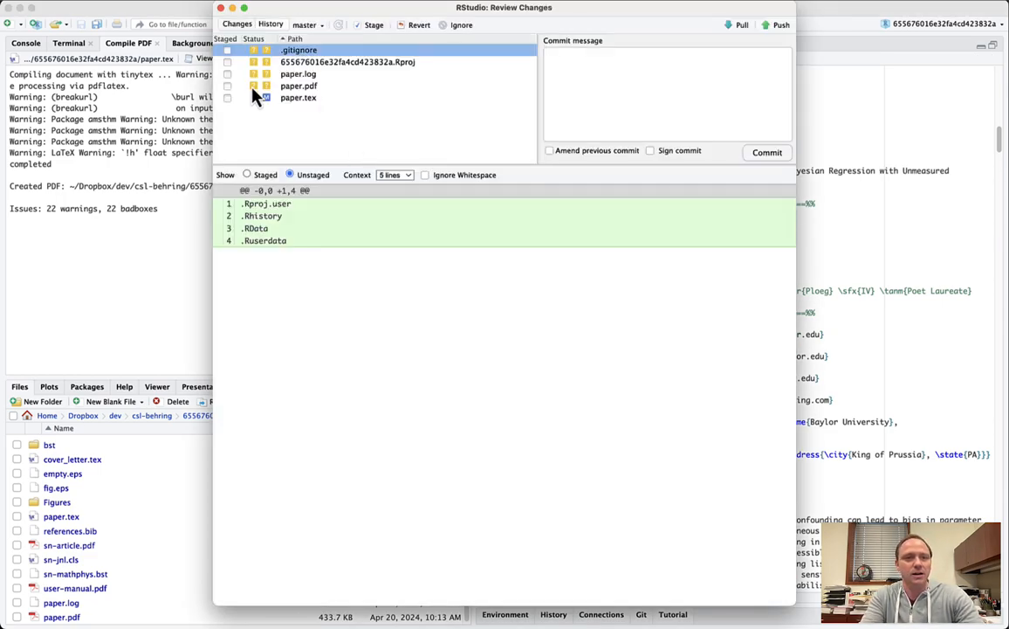
{"action": "left_click", "coordinate": [227, 98]}
{"action": "left_click", "coordinate": [586, 97]}
{"action": "type", "text": "upd"}
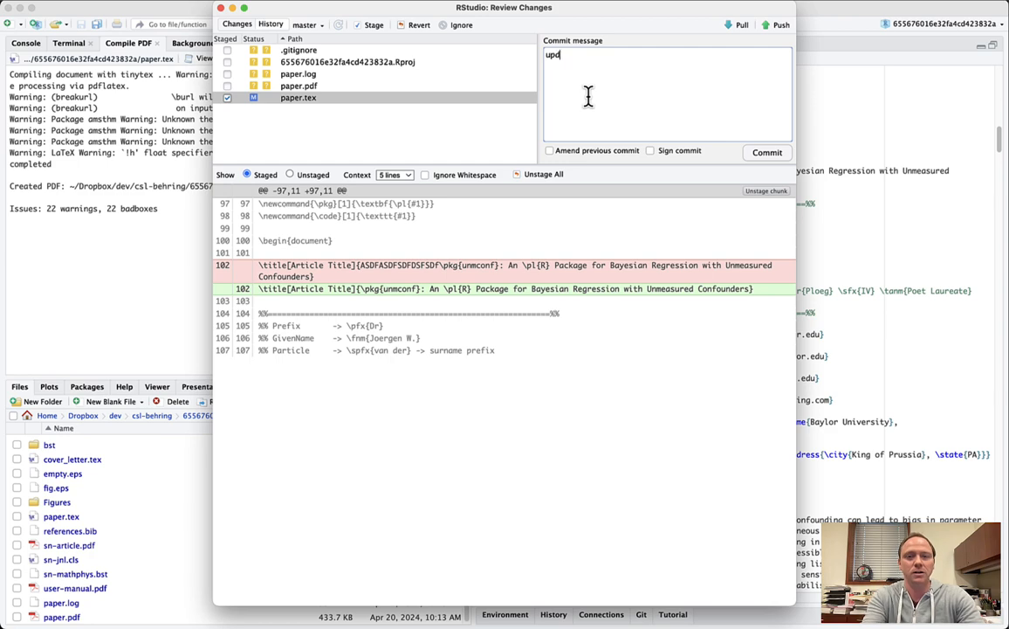
{"action": "type", "text": "ate commit"}
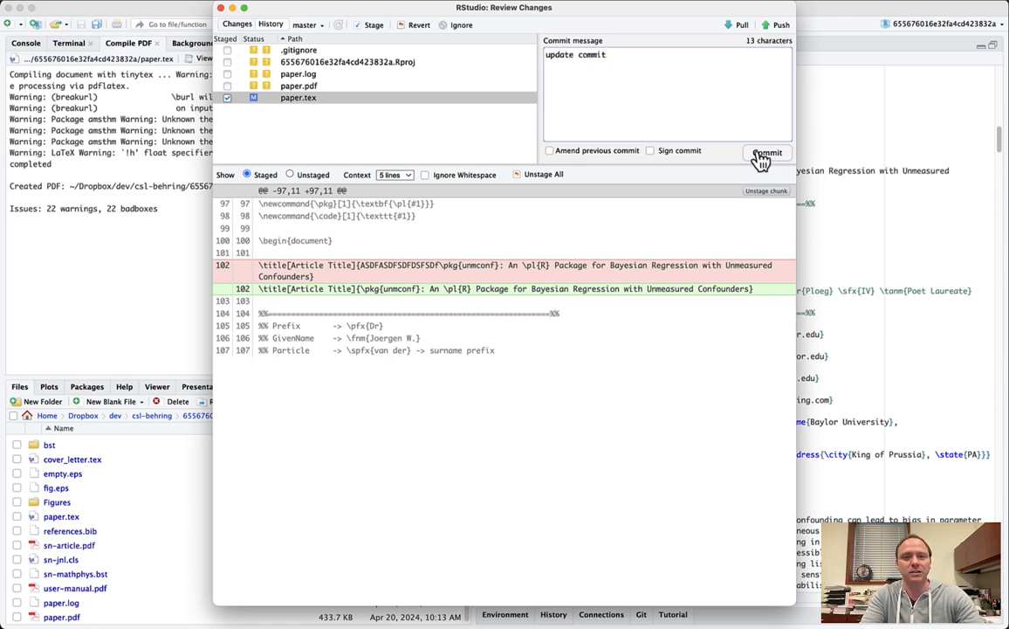
{"action": "left_click", "coordinate": [766, 155]}
{"action": "left_click", "coordinate": [673, 29]}
- Push the 'update commit' commit to the Overleaf repository
{"action": "left_click", "coordinate": [780, 28]}
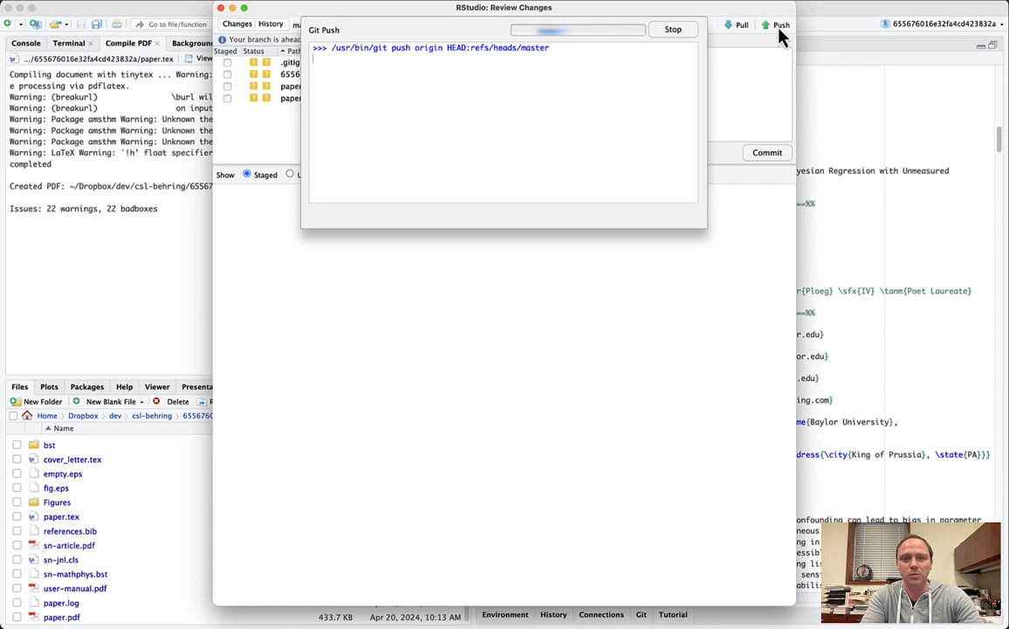
{"action": "left_click", "coordinate": [672, 28]}
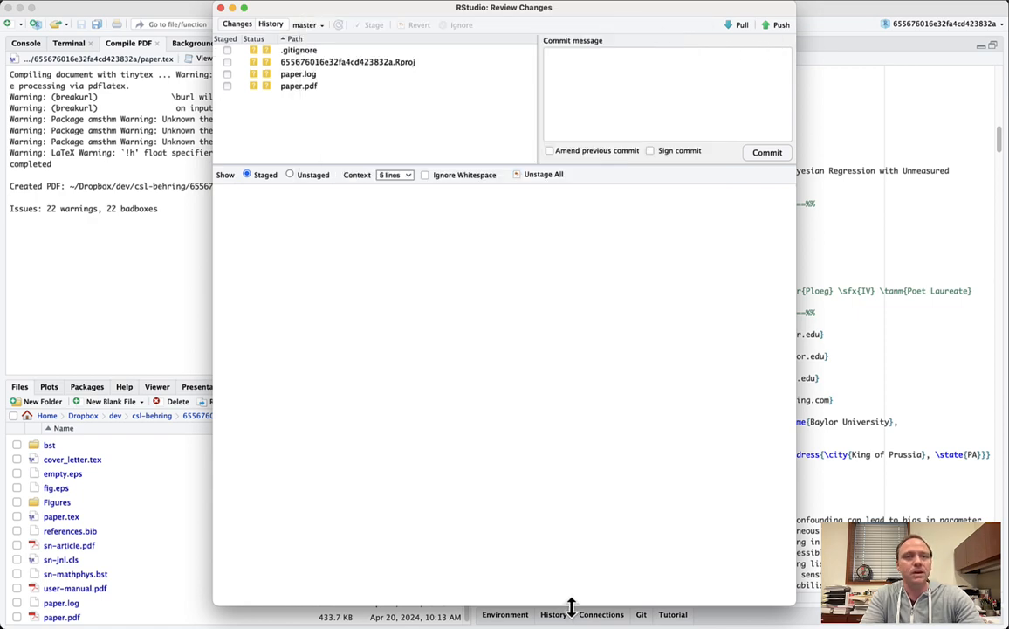
{"action": "left_click", "coordinate": [576, 615]}
{"action": "key", "text": "super+Tab"}
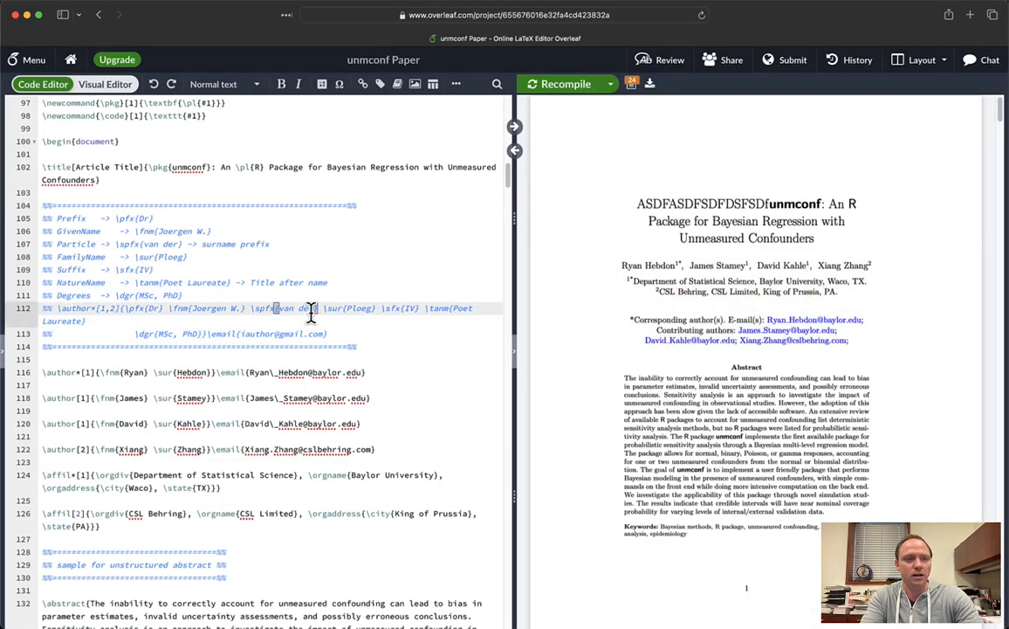
- Reload Overleaf and check the PDF title reads 'unmconf: An R Package for Bayesian Regression with Unmeasured Confounders'
{"action": "left_click", "coordinate": [372, 246]}
{"action": "key", "text": "super+r"}
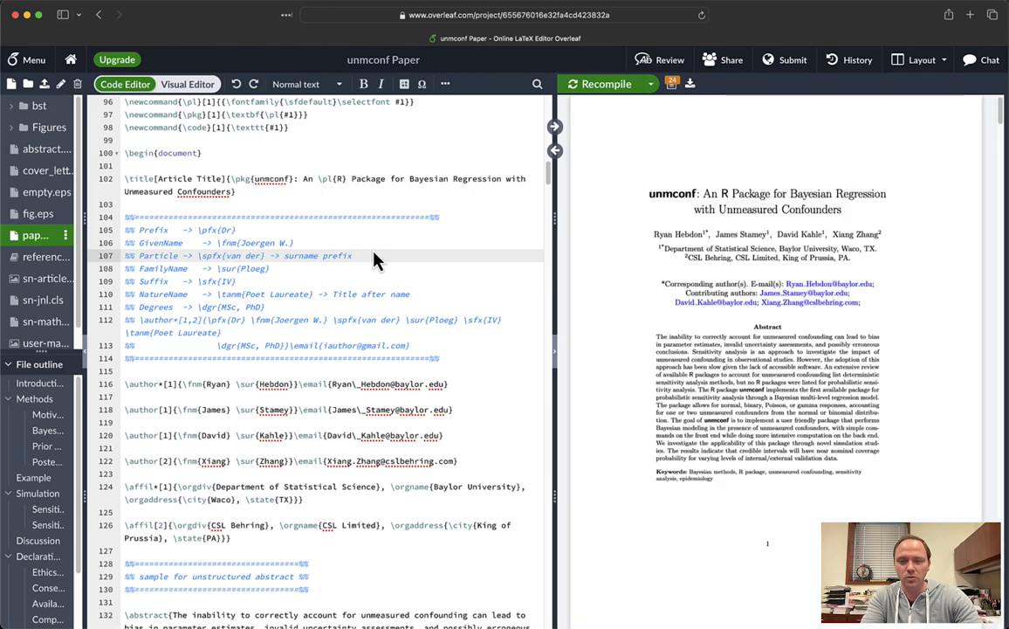
{"action": "left_click", "coordinate": [85, 349]}
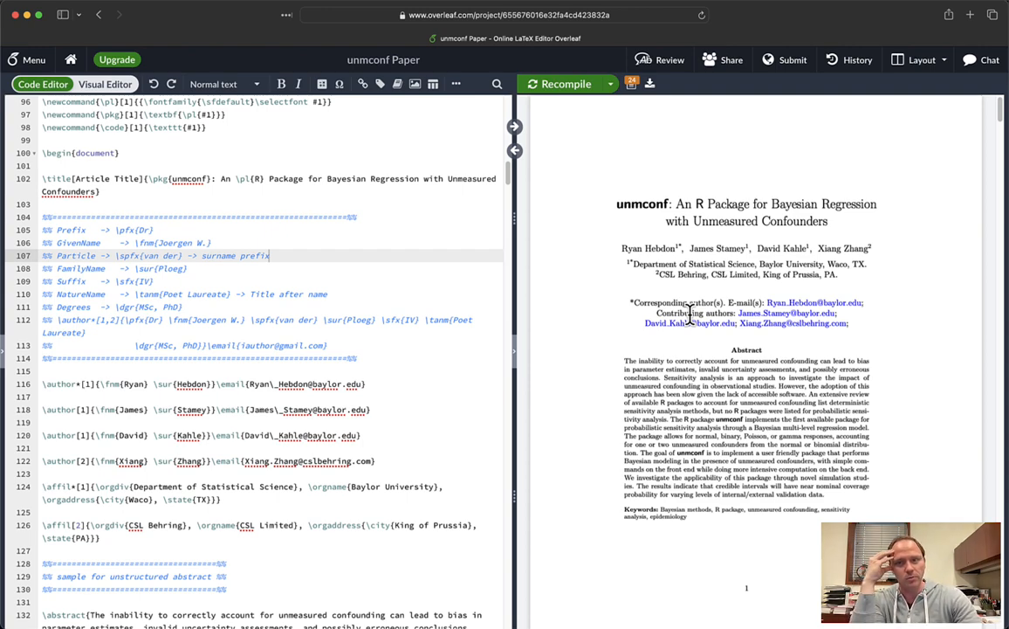
{"action": "key", "text": "super+Tab"}
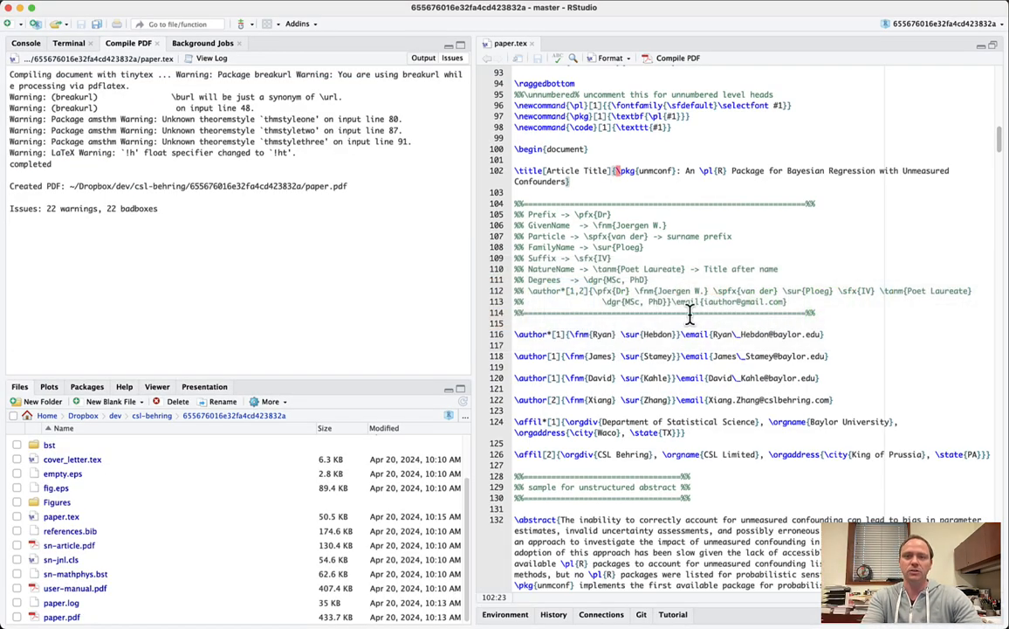
{"action": "left_click", "coordinate": [679, 223]}
{"action": "key", "text": "ctrl+alt+m"}
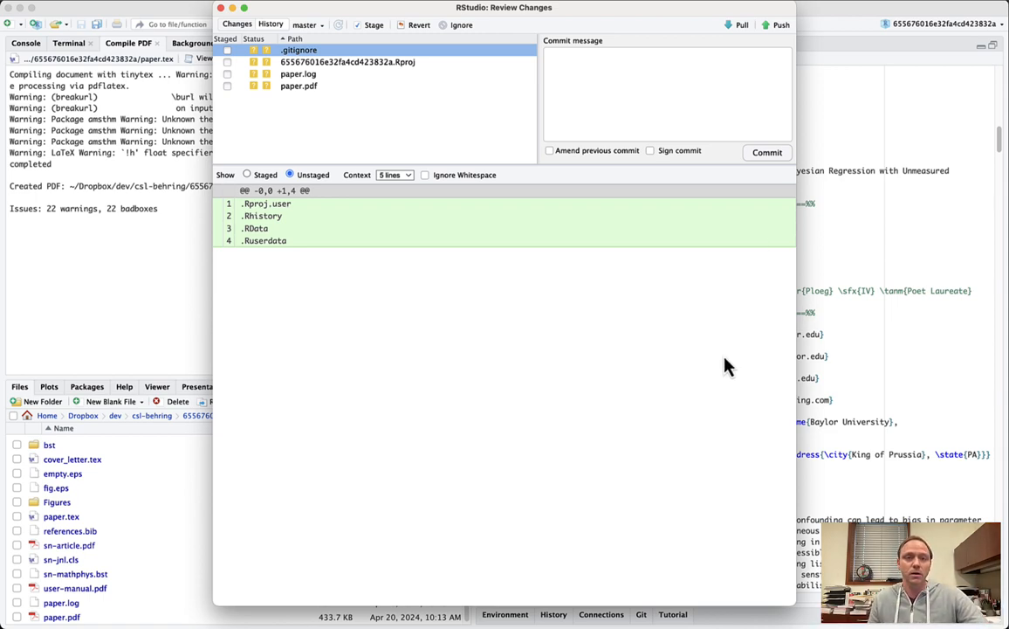
{"action": "left_click", "coordinate": [220, 8]}
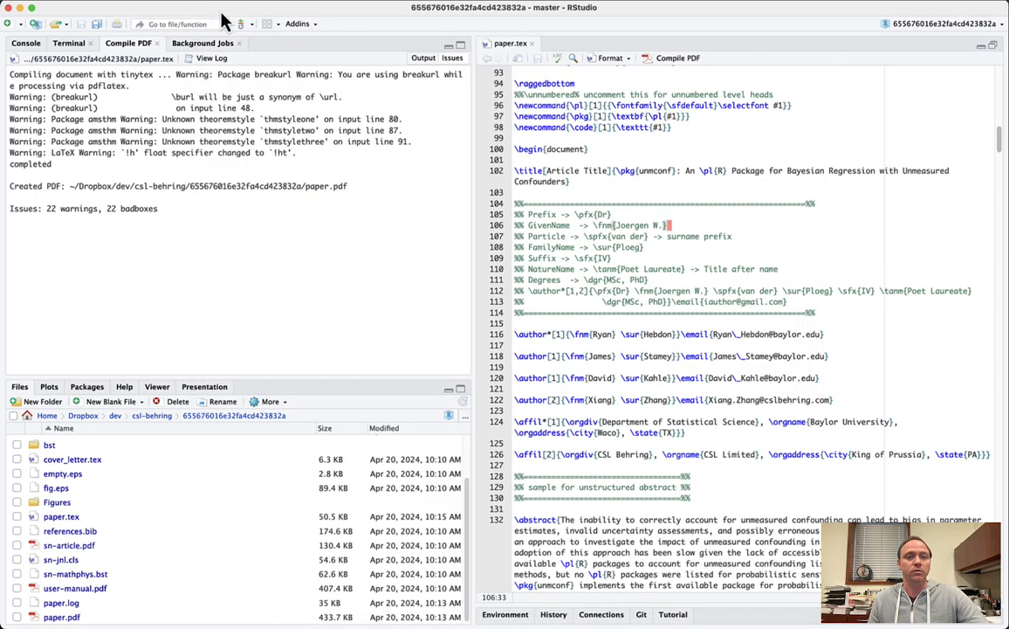